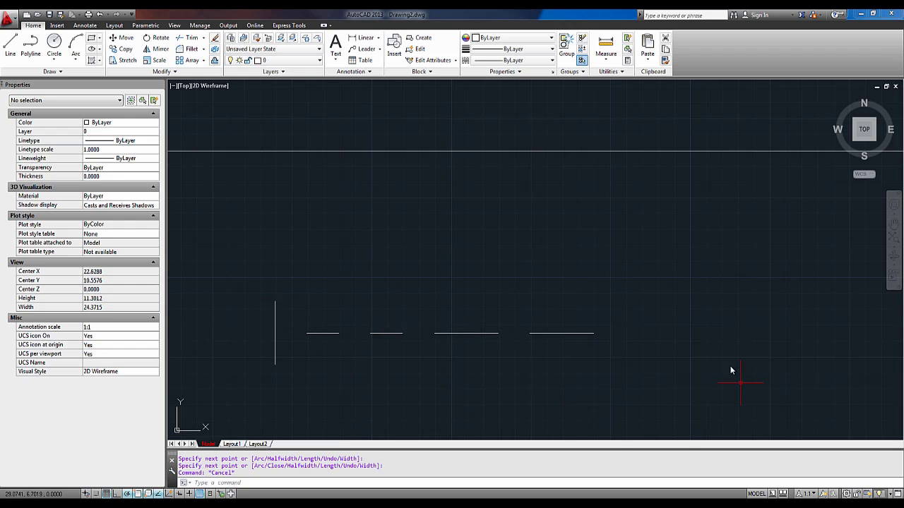
Zoom and pan to frame the sample dashes and the vertical line.
middle_click_drag(706, 365, 624, 335)
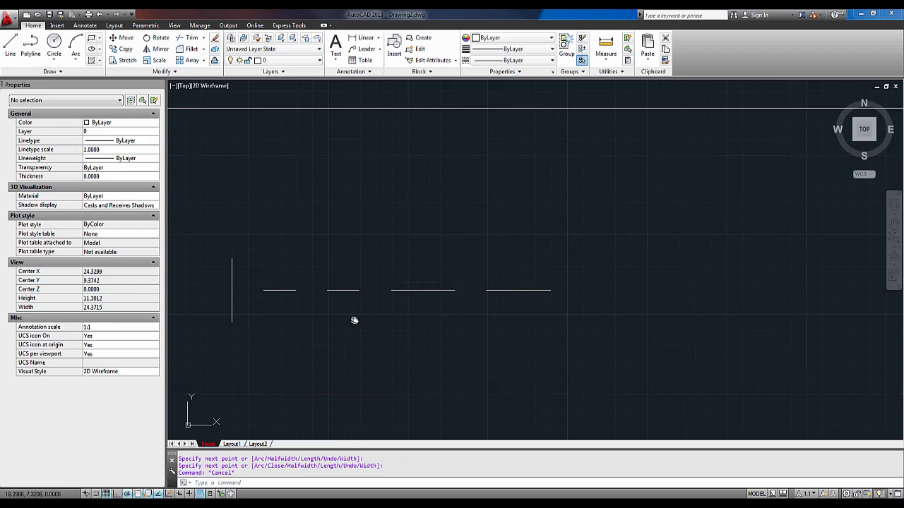
scroll(353, 319, "up", 2)
scroll(449, 303, "down", 2)
middle_click_drag(450, 302, 398, 292)
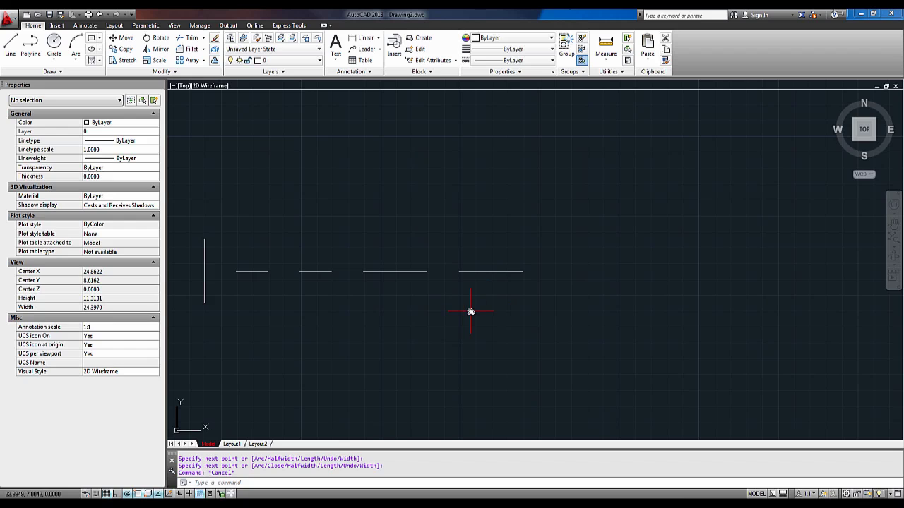
mouse_move(471, 311)
middle_mouse_down()
mouse_move(384, 309)
mouse_move(507, 328)
mouse_move(508, 317)
mouse_move(440, 327)
middle_mouse_up()
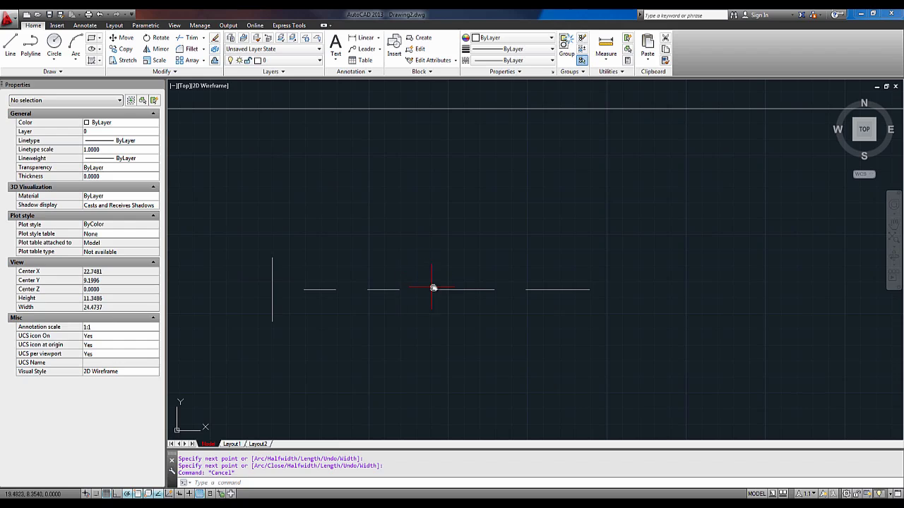
scroll(366, 307, "up", 2)
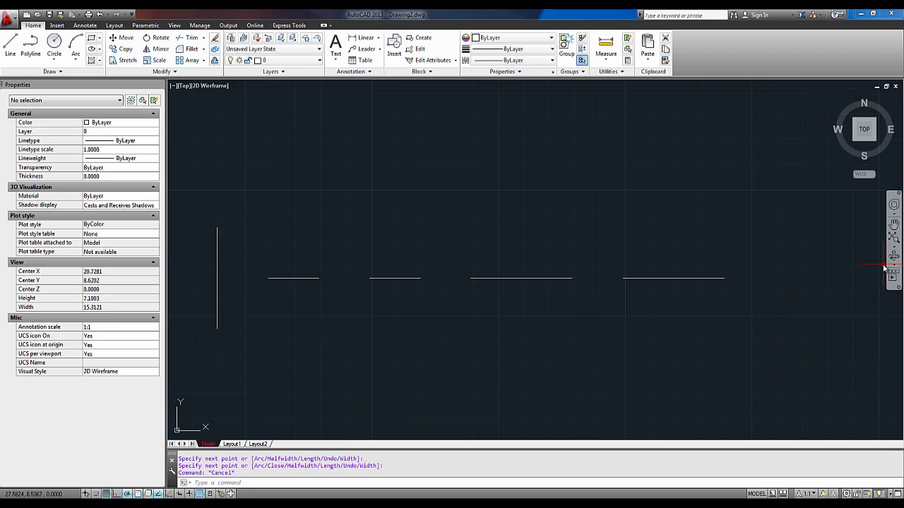
middle_click_drag(658, 289, 617, 289)
scroll(615, 288, "down", 2)
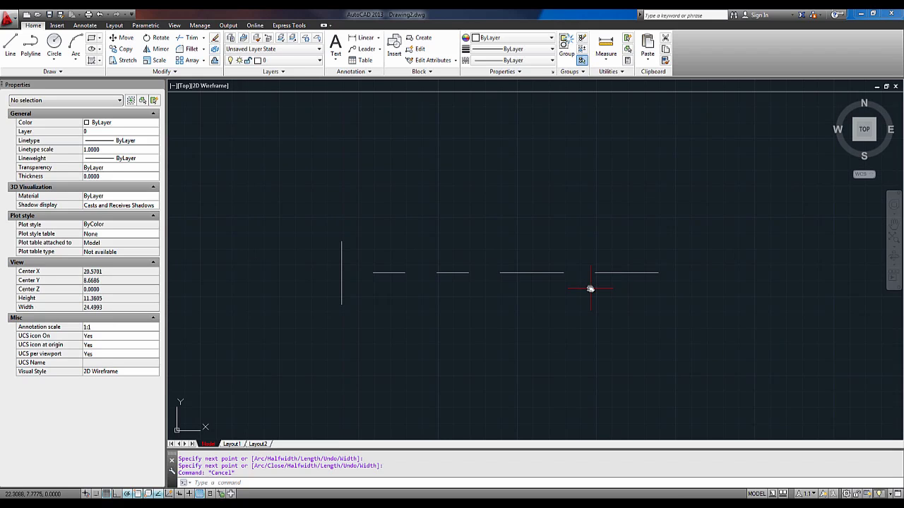
middle_click_drag(557, 270, 536, 265)
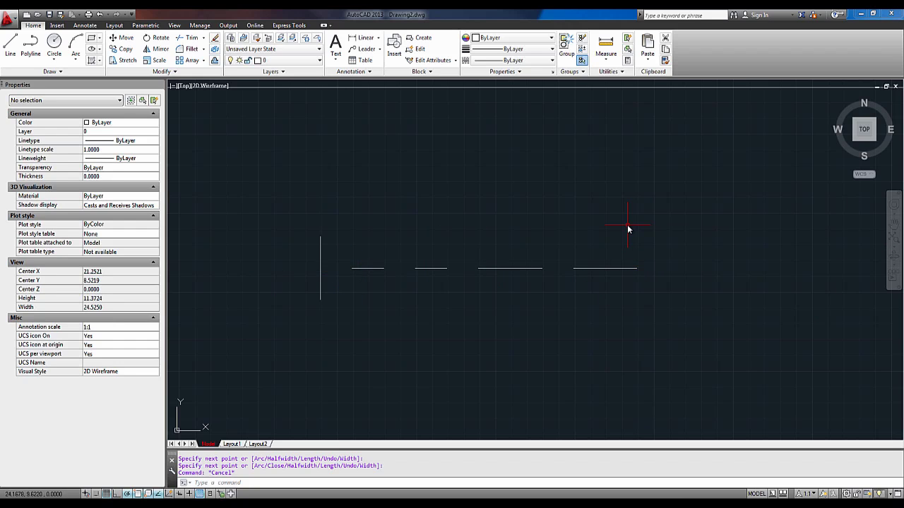
scroll(627, 225, "down", 2)
scroll(593, 259, "down", 2)
middle_click_drag(593, 258, 542, 288)
left_click(543, 234)
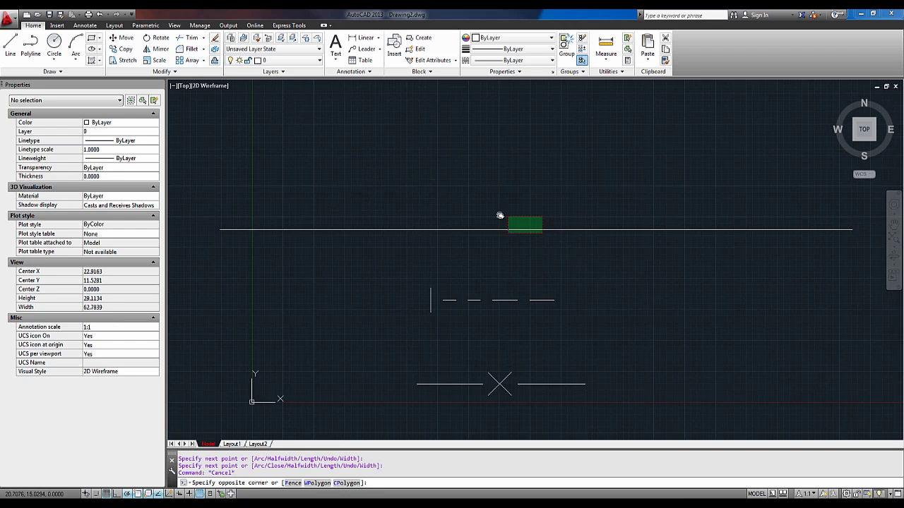
left_click(554, 260)
scroll(523, 286, "up", 4)
scroll(484, 303, "down", 2)
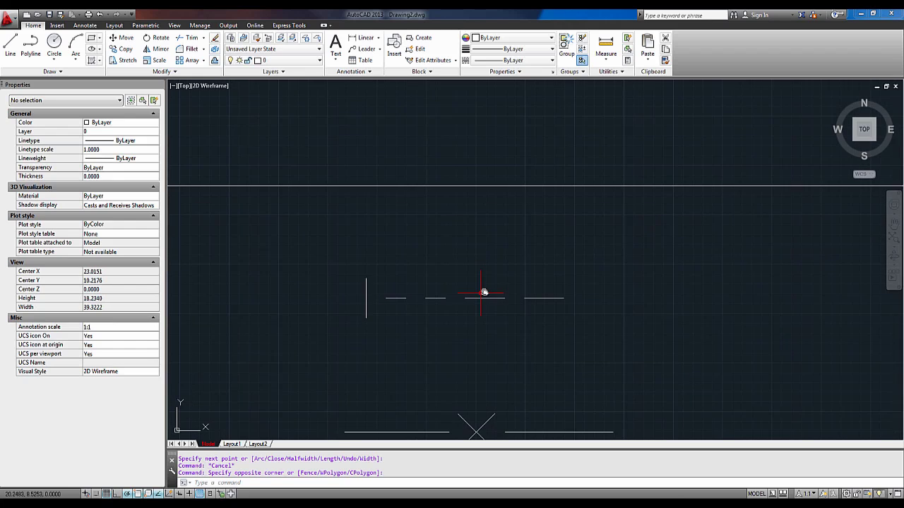
scroll(484, 293, "up", 2)
scroll(478, 302, "up", 2)
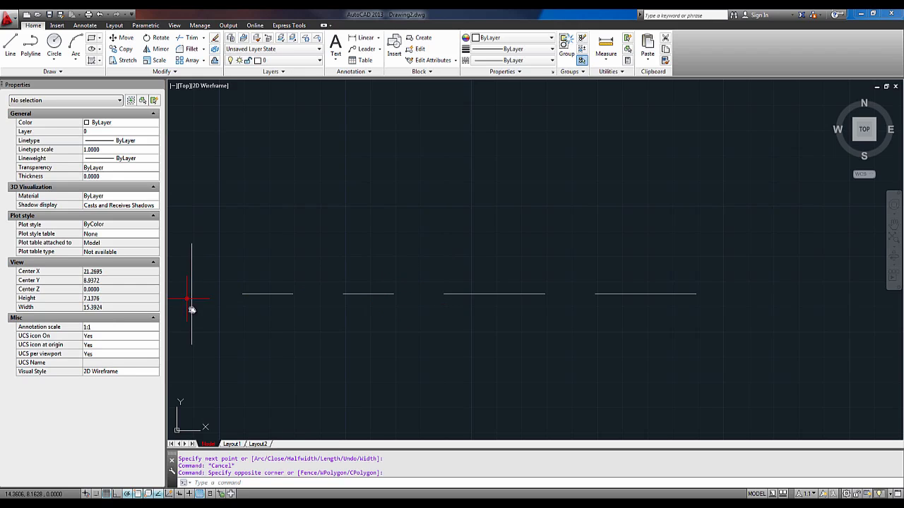
scroll(382, 321, "down", 2)
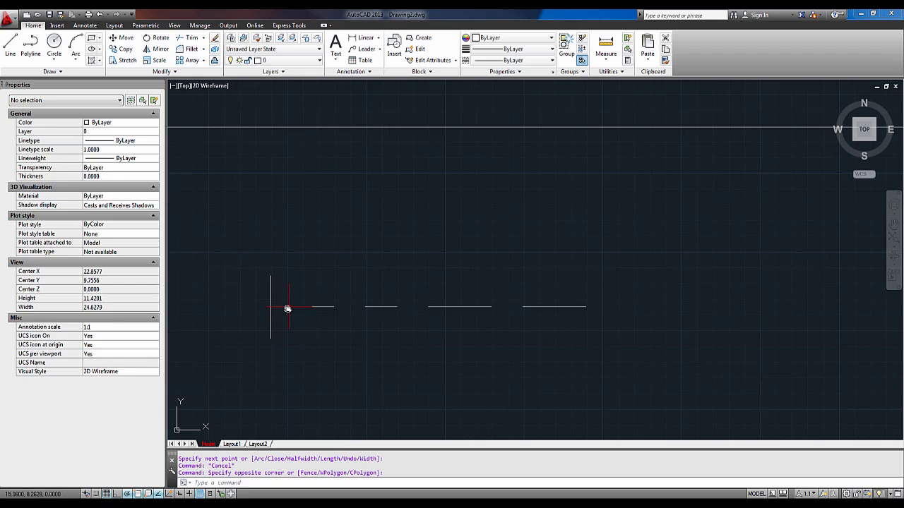
scroll(286, 307, "up", 4)
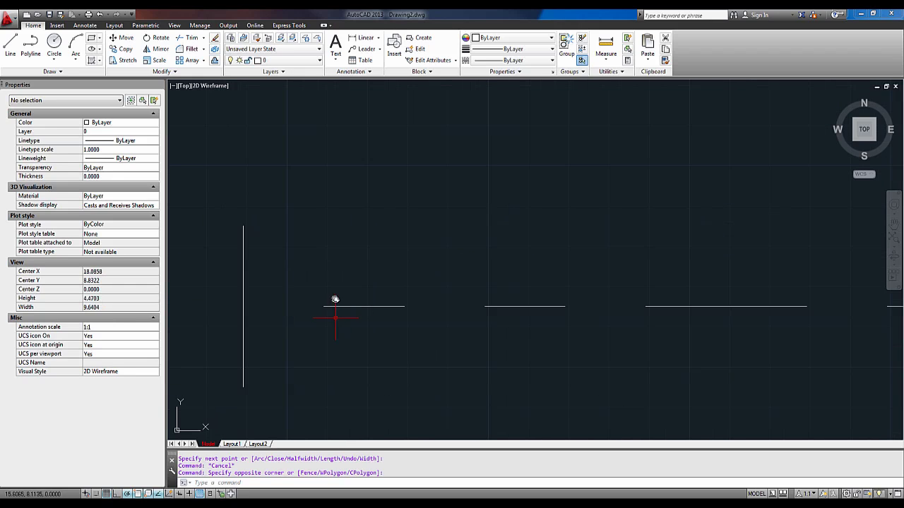
Run Make Linetype from Express Tools, targeting customlinetypes.lin in AutoCAD Tutorials\Custom Linetypes.
left_click(288, 26)
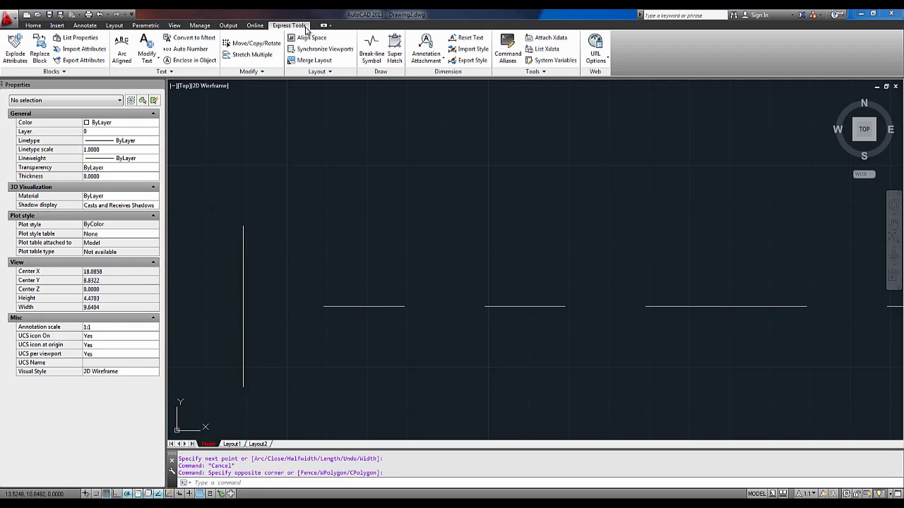
left_click(536, 73)
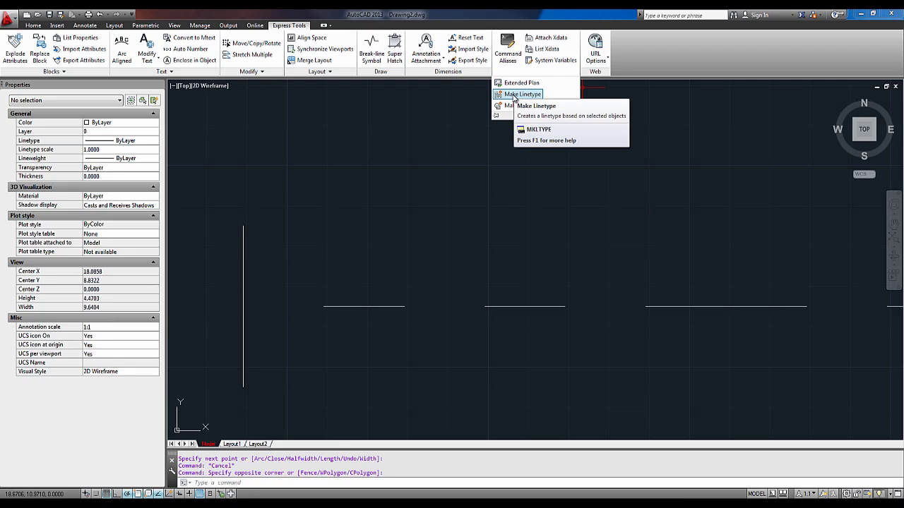
left_click(515, 95)
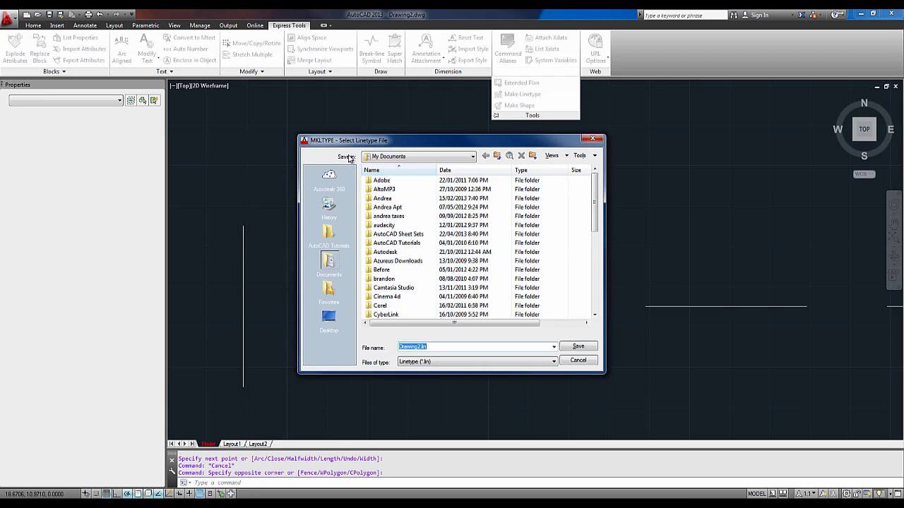
left_click(329, 235)
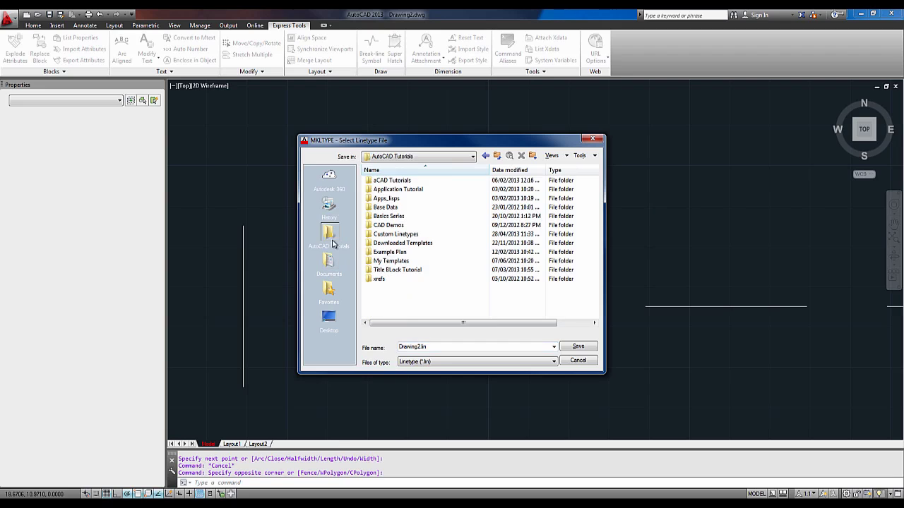
double_click(396, 235)
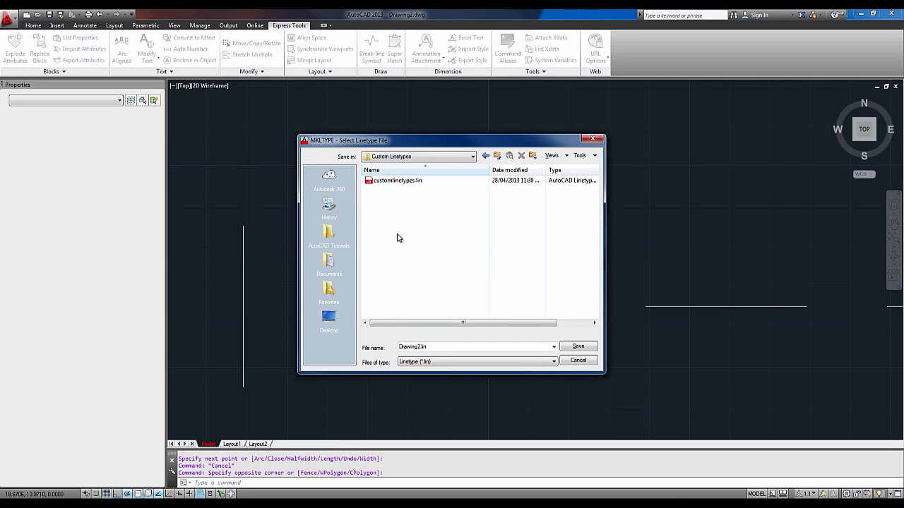
left_click(392, 181)
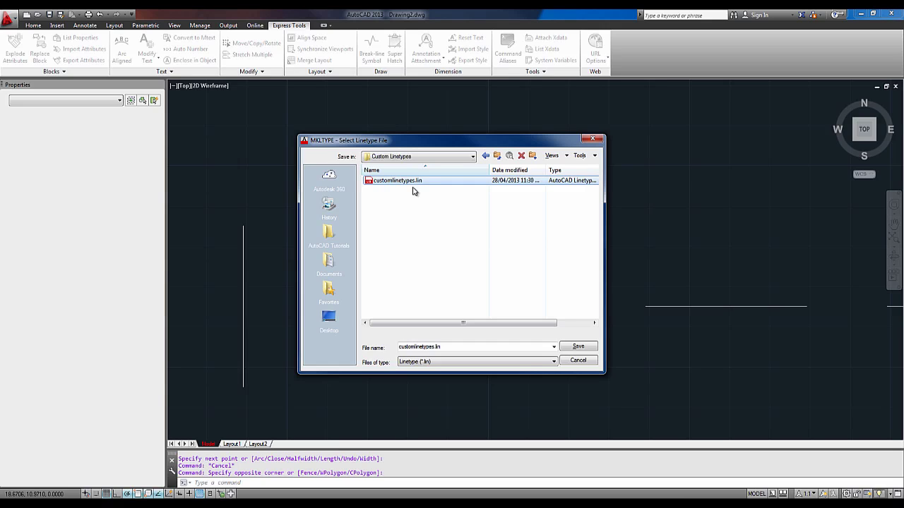
double_click(404, 182)
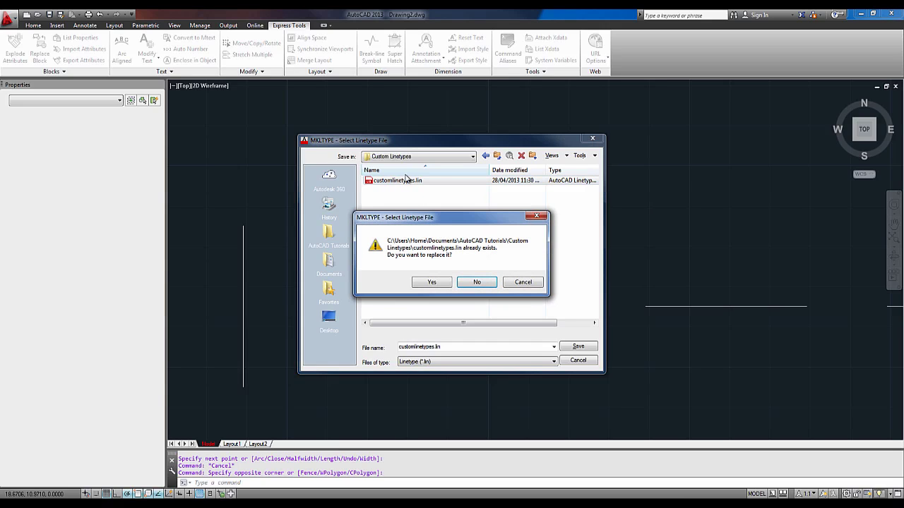
Replace customlinetypes.lin, then name the linetype DASHES123 with description 'SHOR AND LONG DASHES'.
left_click(432, 281)
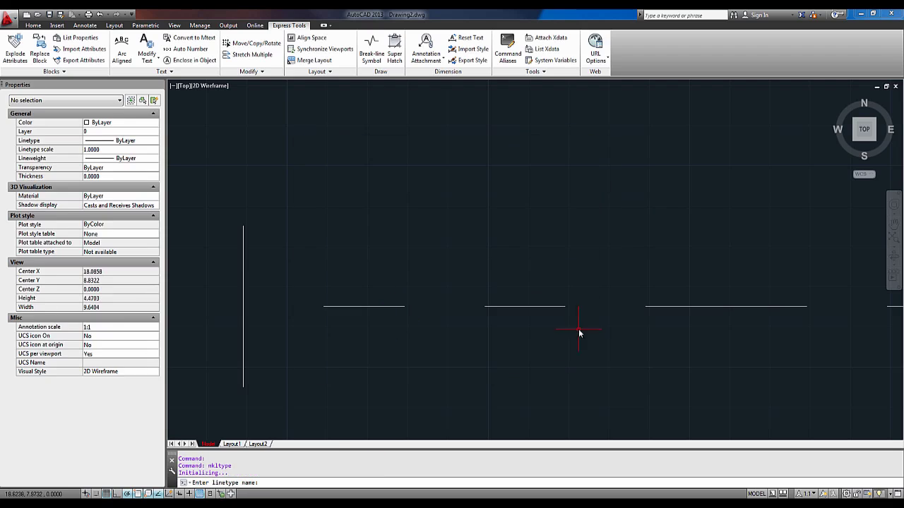
scroll(565, 312, "down", 3)
mouse_move(513, 306)
middle_mouse_down()
mouse_move(492, 303)
mouse_move(509, 300)
middle_mouse_up()
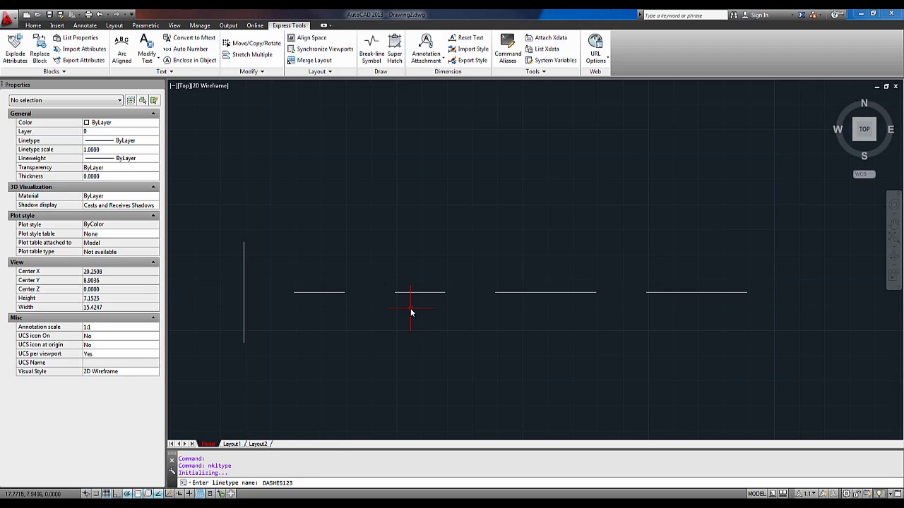
key("Return")
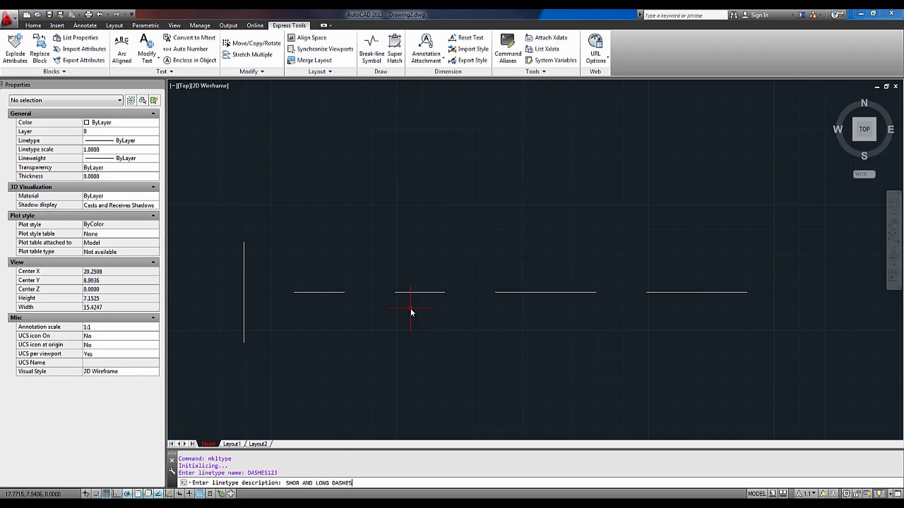
key("Return")
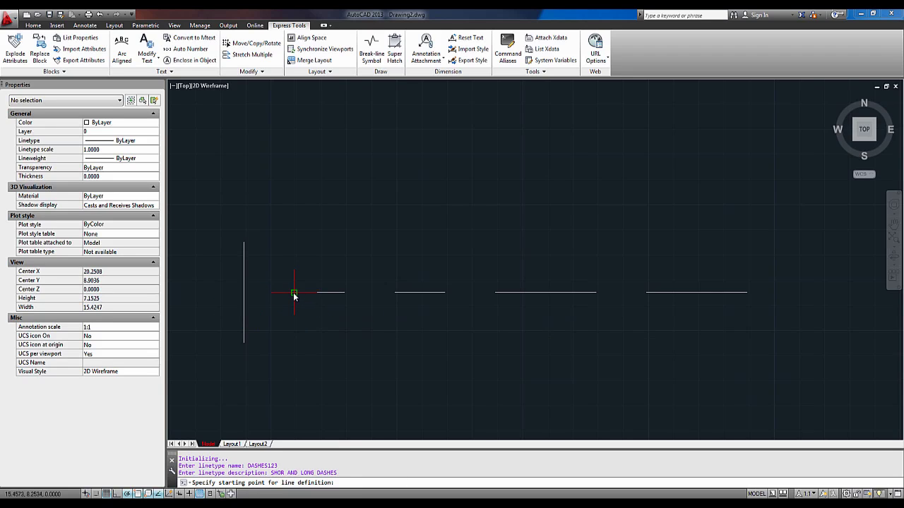
Define DASHES123 from the vertical line to the last dash, selecting the four dashes.
left_click(244, 293)
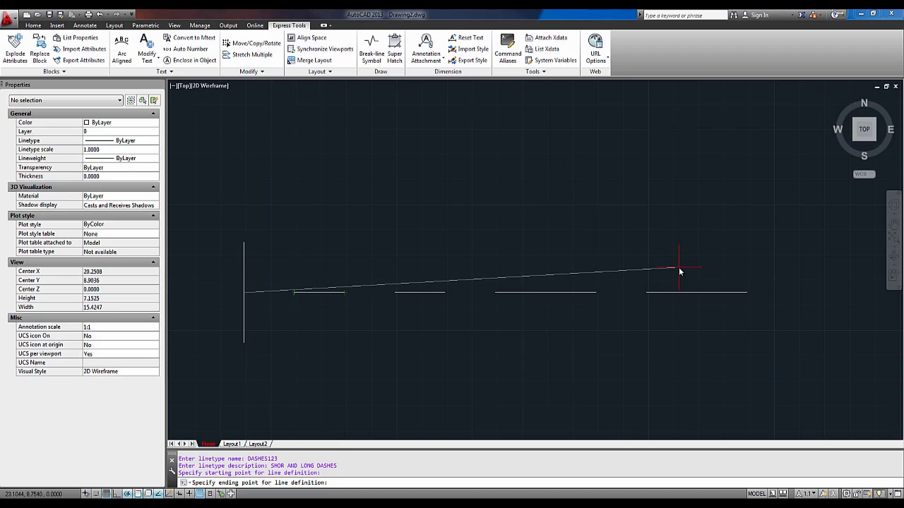
left_click(747, 295)
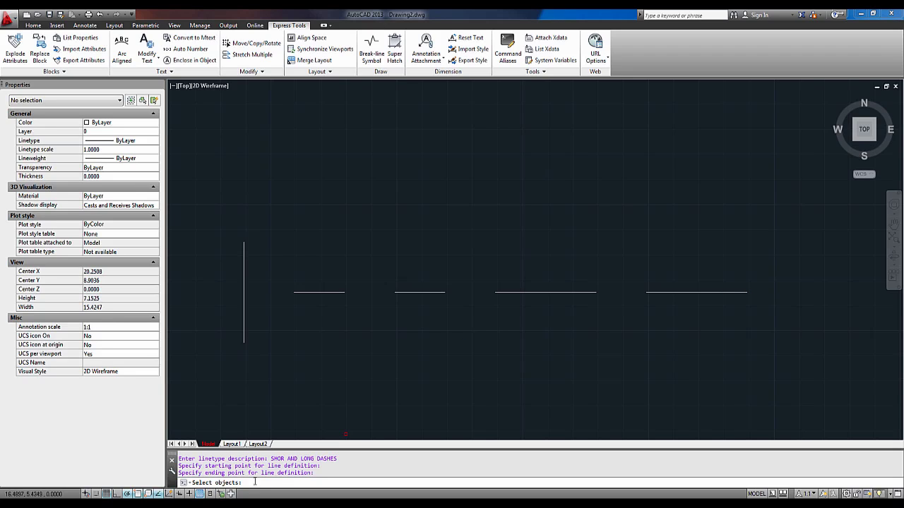
left_click(761, 319)
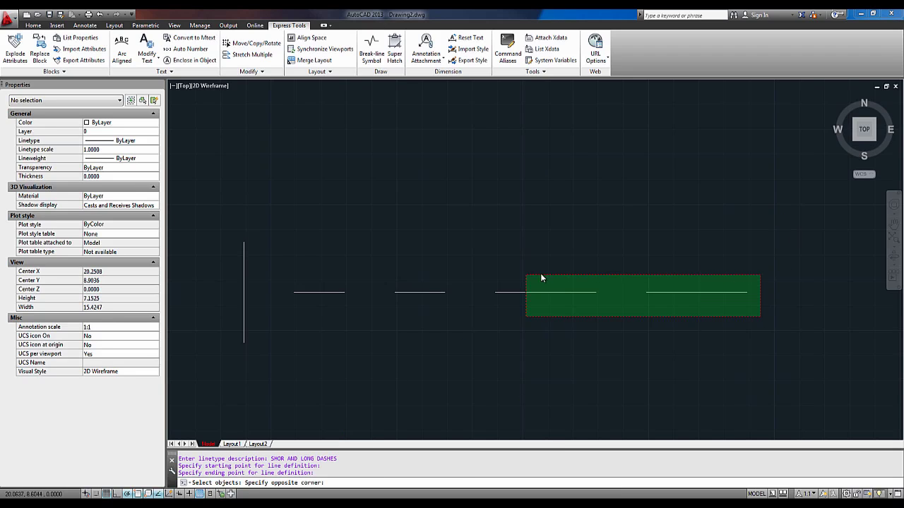
left_click(280, 258)
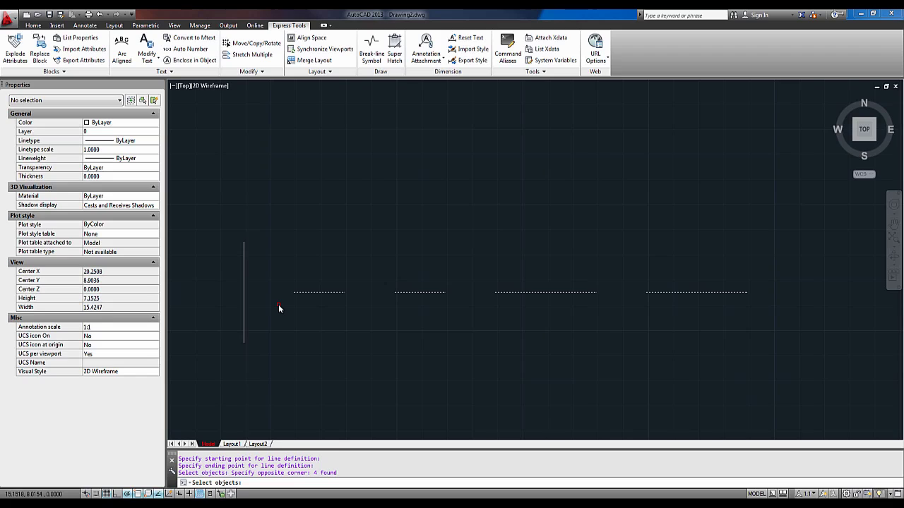
key("Return")
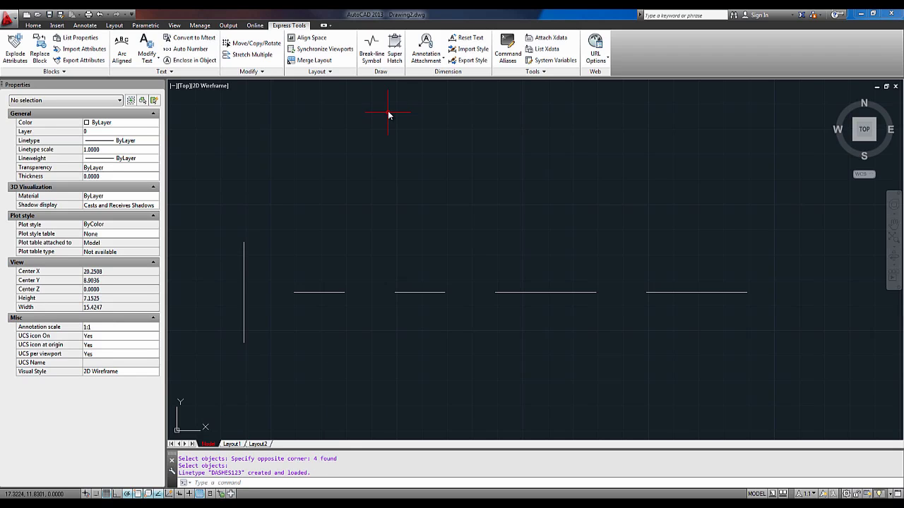
Select the long horizontal polyline and choose DASHES123 in the Home Properties linetype list.
mouse_move(389, 111)
middle_mouse_down()
mouse_move(367, 196)
mouse_move(379, 194)
mouse_move(374, 220)
middle_mouse_up()
scroll(369, 190, "down", 2)
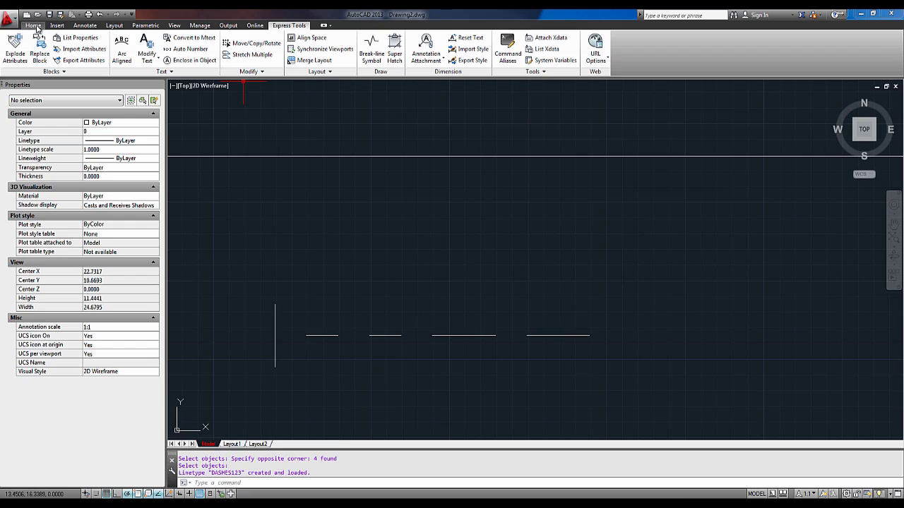
left_click(325, 171)
left_click(304, 139)
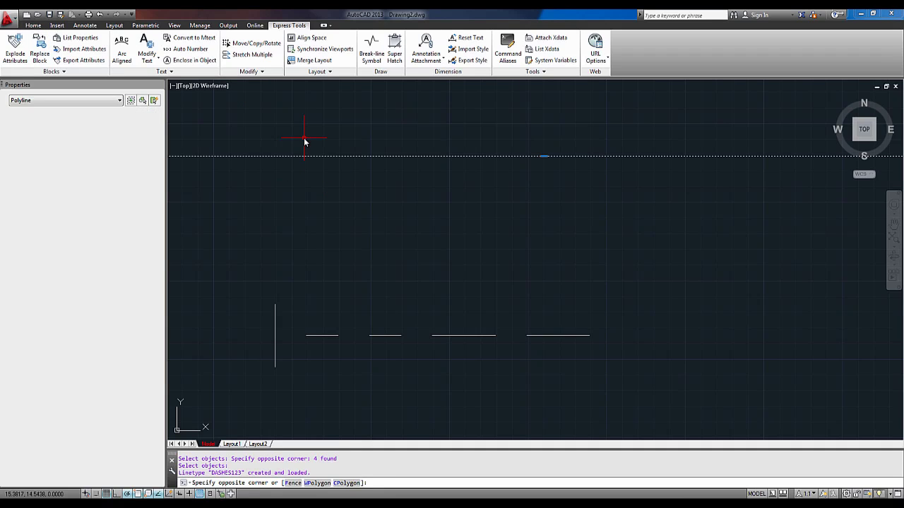
middle_click_drag(302, 141, 327, 202)
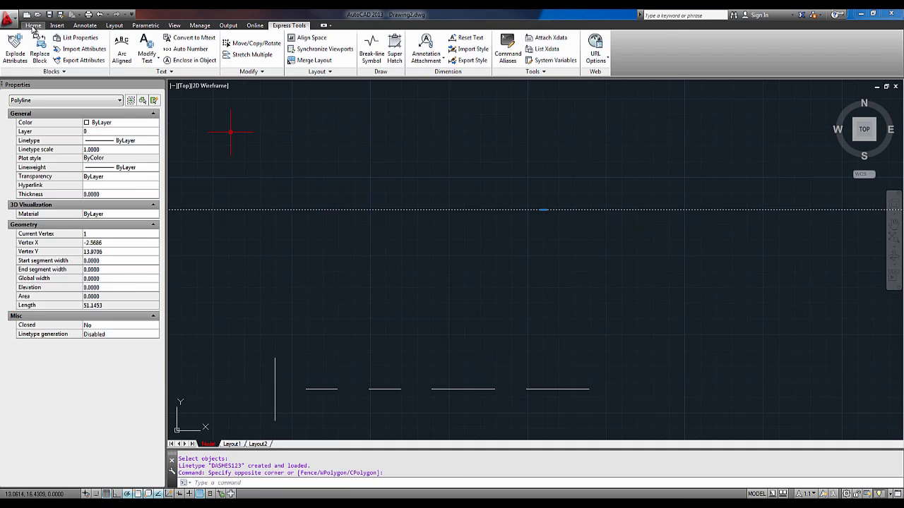
left_click(32, 25)
left_click(526, 60)
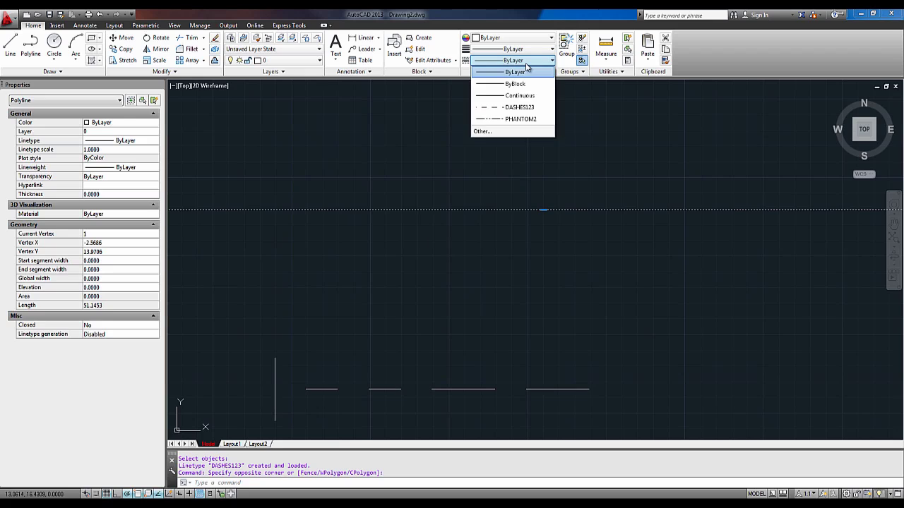
left_click(519, 107)
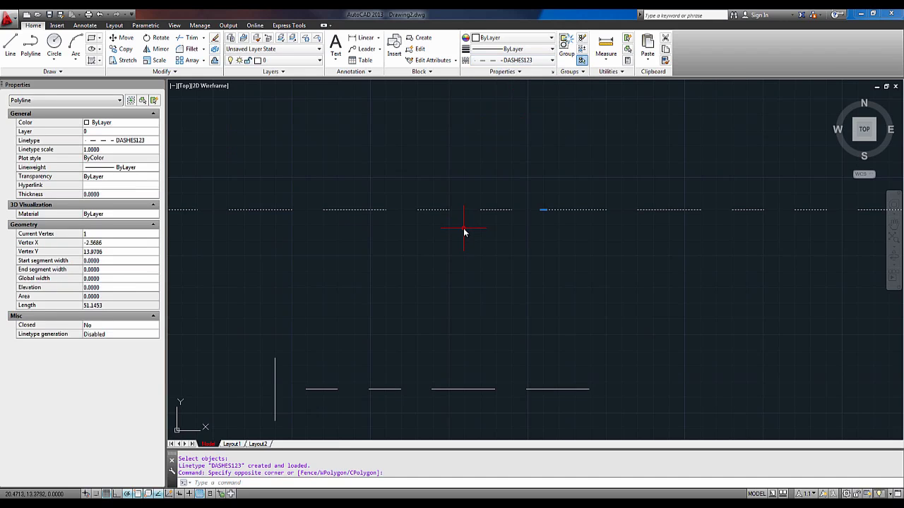
key("Escape")
scroll(487, 244, "down", 2)
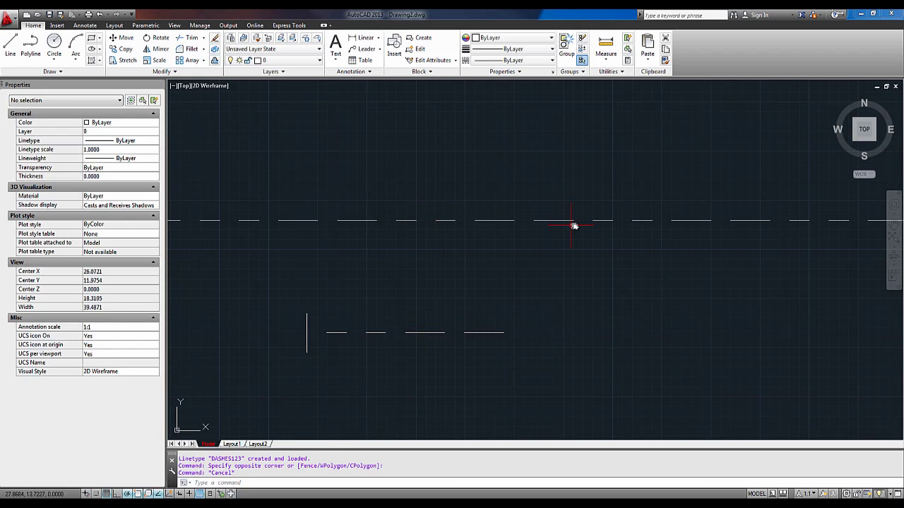
scroll(586, 223, "up", 2)
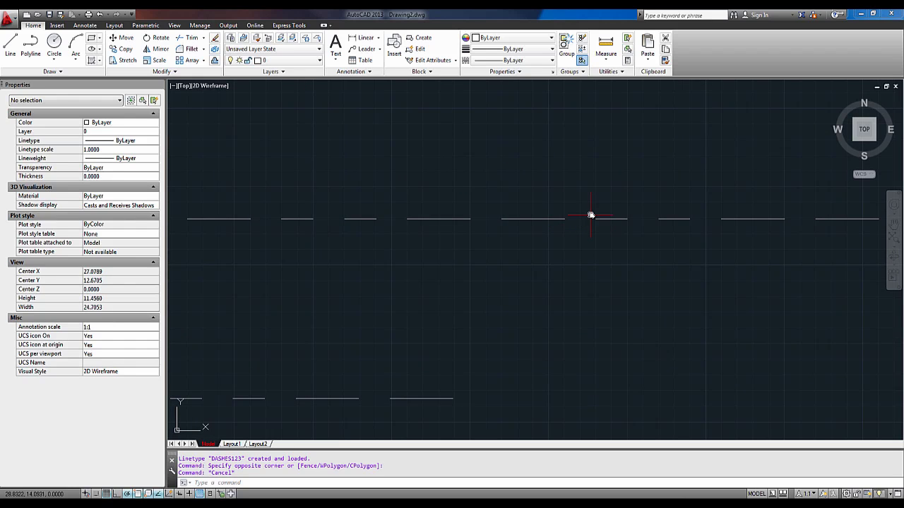
middle_click_drag(173, 392, 242, 346)
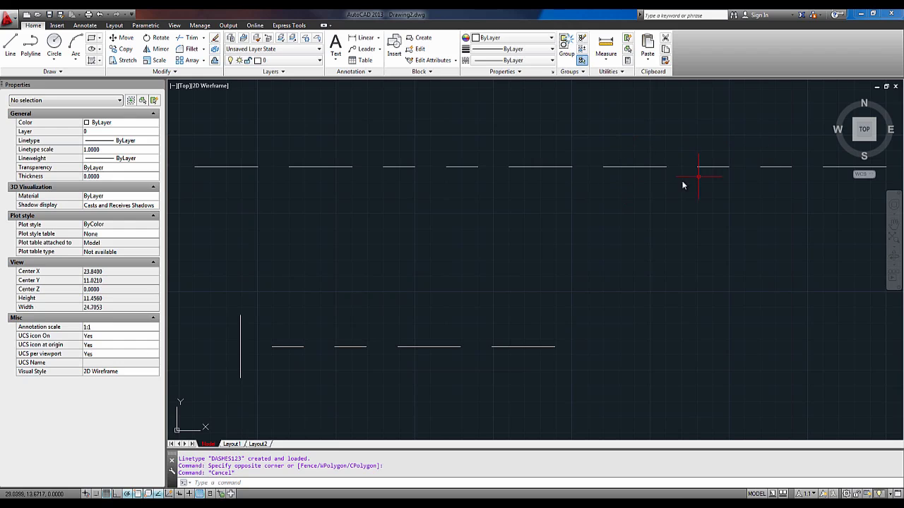
Drag the dashed polyline's left grip further left to about 79.5 units long.
scroll(466, 282, "down", 6)
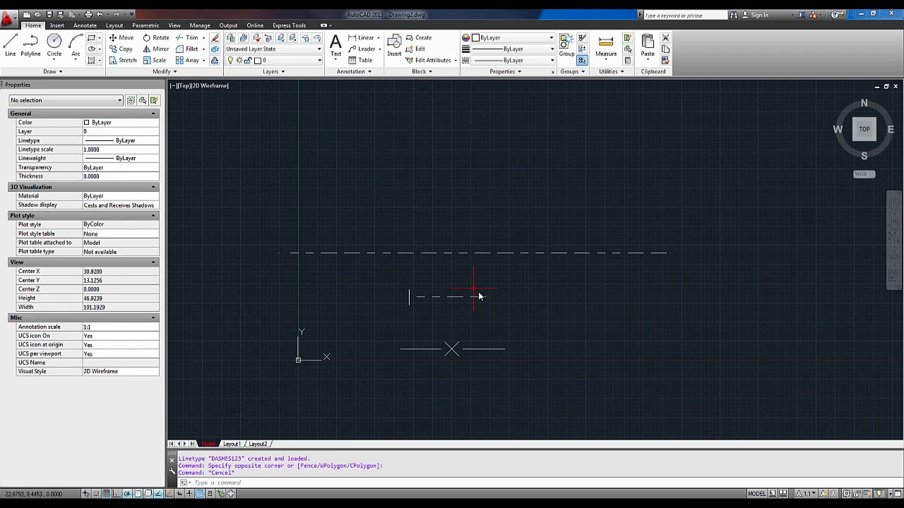
mouse_move(446, 293)
middle_mouse_down()
mouse_move(399, 290)
mouse_move(502, 282)
middle_mouse_up()
scroll(431, 279, "up", 2)
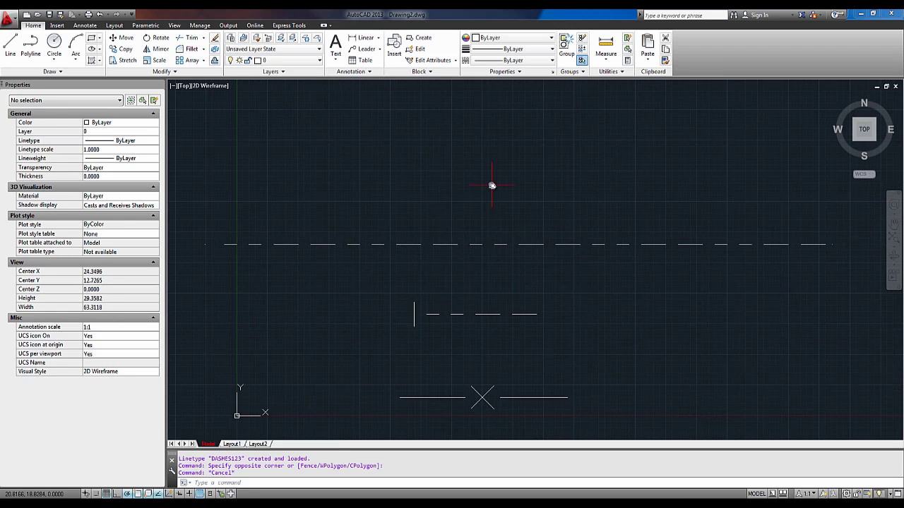
left_click(317, 268)
left_click(270, 219)
middle_click_drag(231, 241, 385, 253)
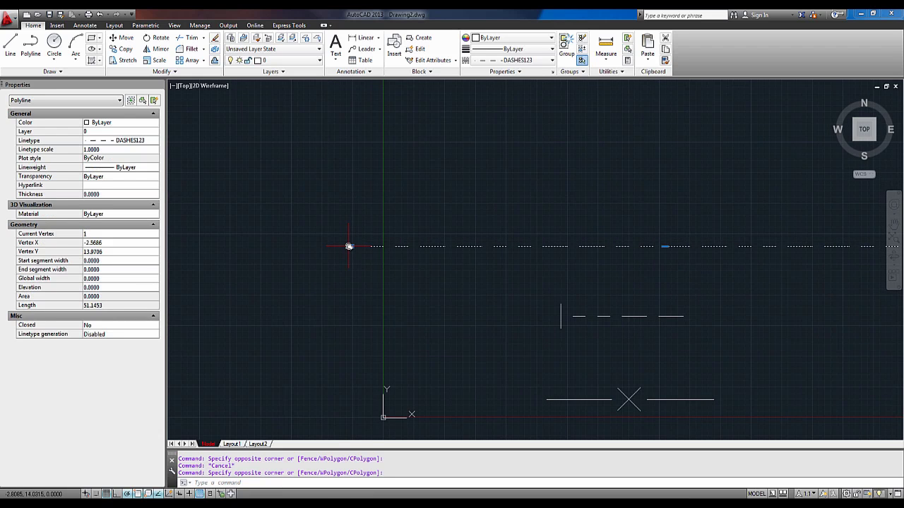
left_click(350, 247)
middle_click_drag(202, 247, 407, 254)
left_click(208, 253)
scroll(494, 262, "down", 2)
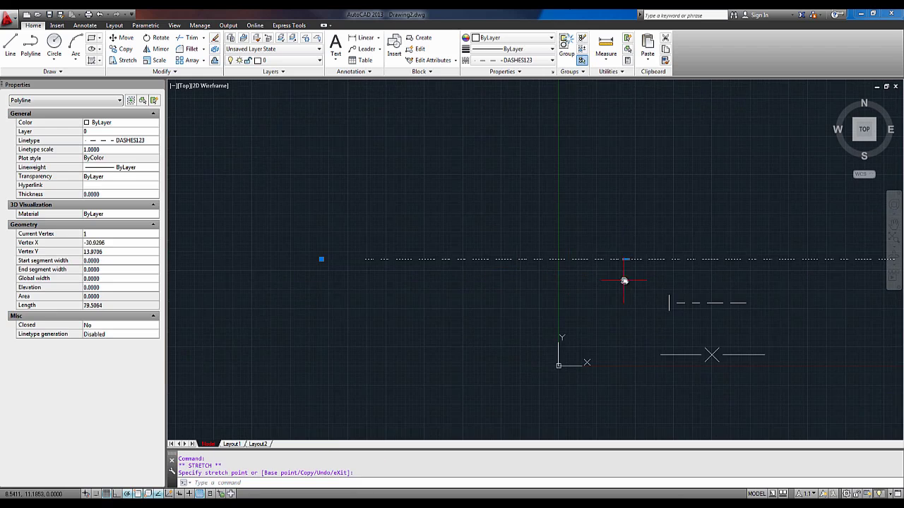
middle_click_drag(623, 281, 471, 288)
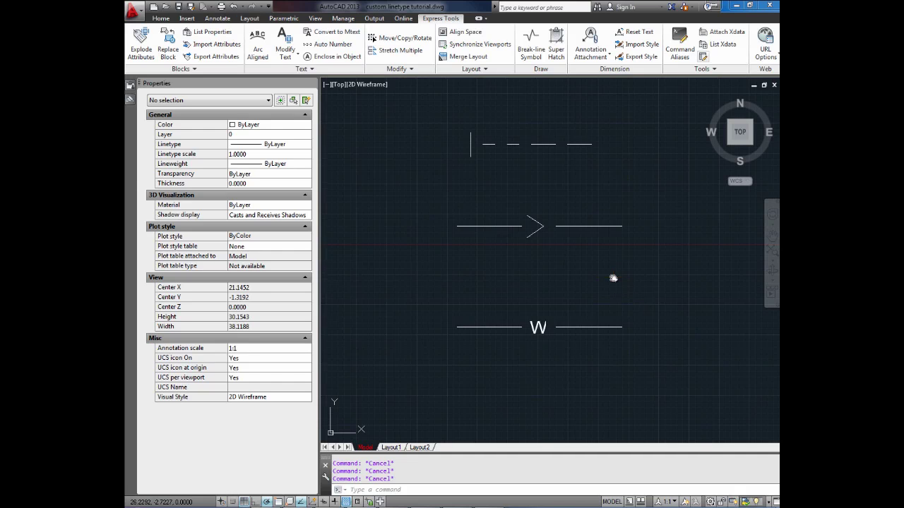
middle_click_drag(612, 276, 587, 307)
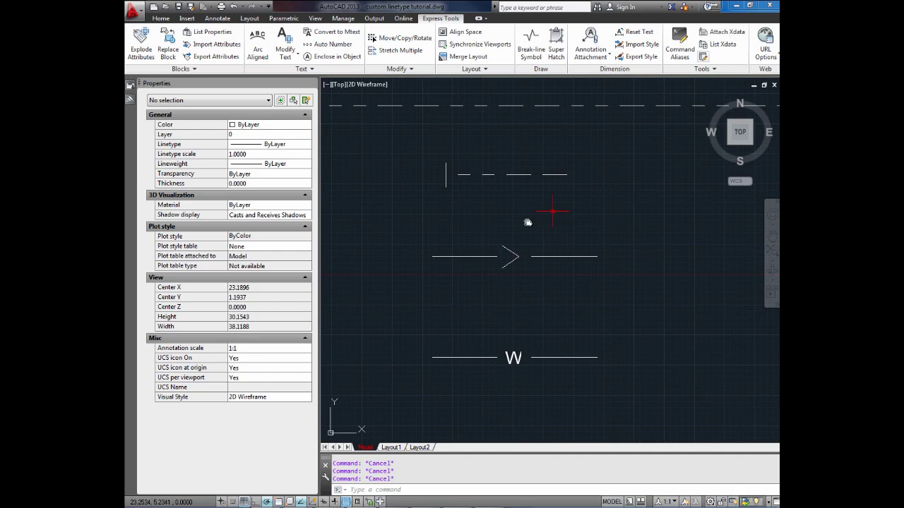
left_click(635, 288)
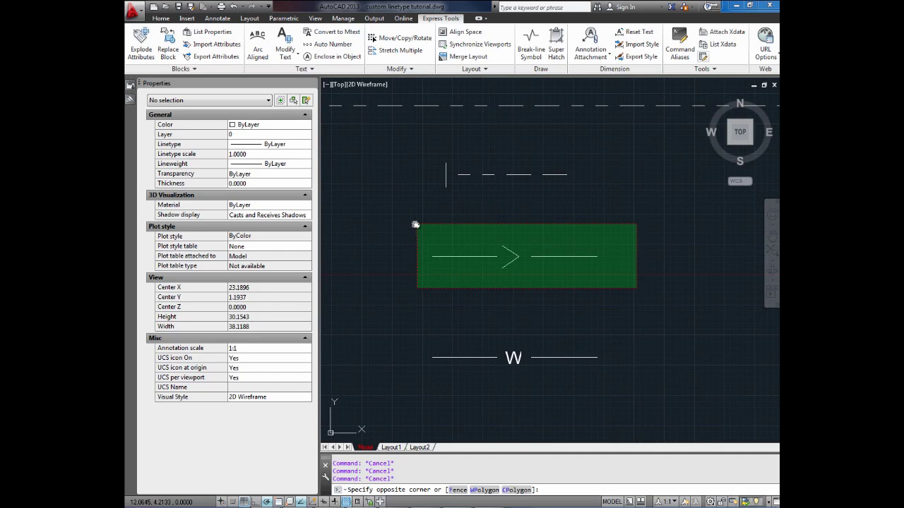
left_click(415, 224)
key("Escape")
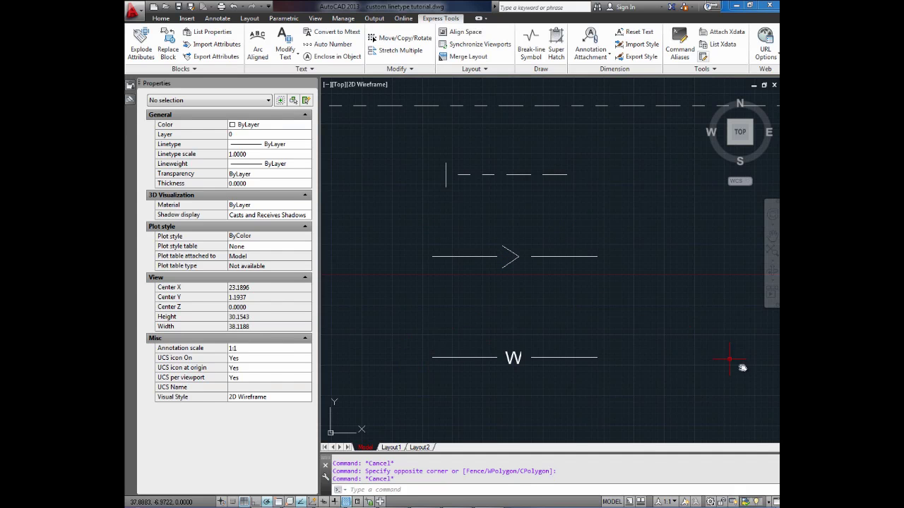
scroll(545, 332, "up", 2)
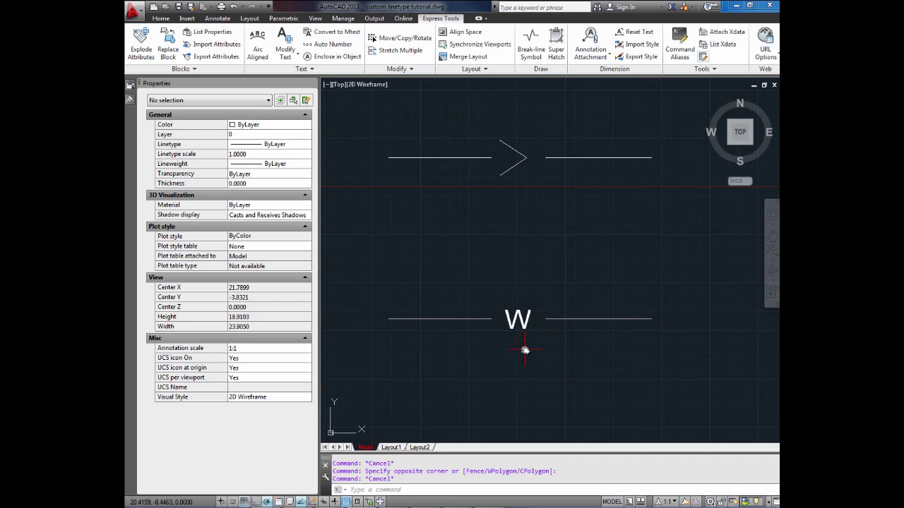
scroll(541, 329, "down", 2)
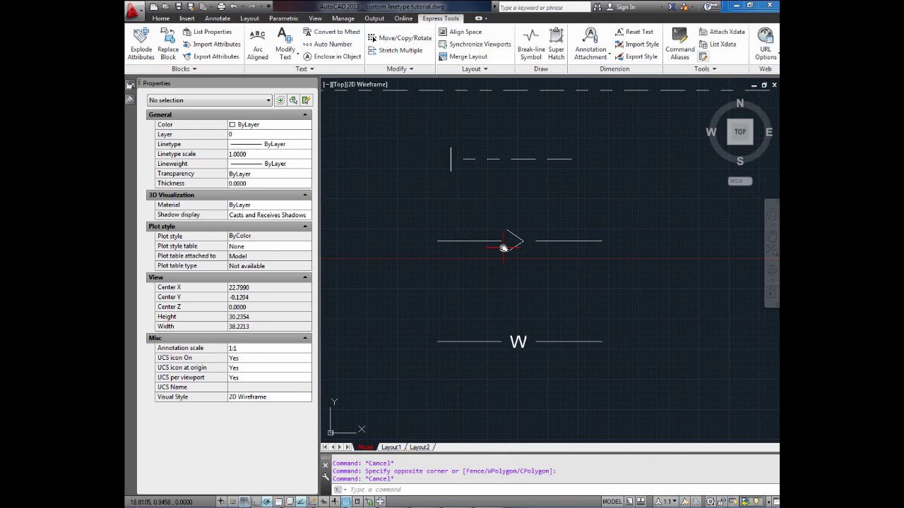
middle_click_drag(564, 239, 561, 246)
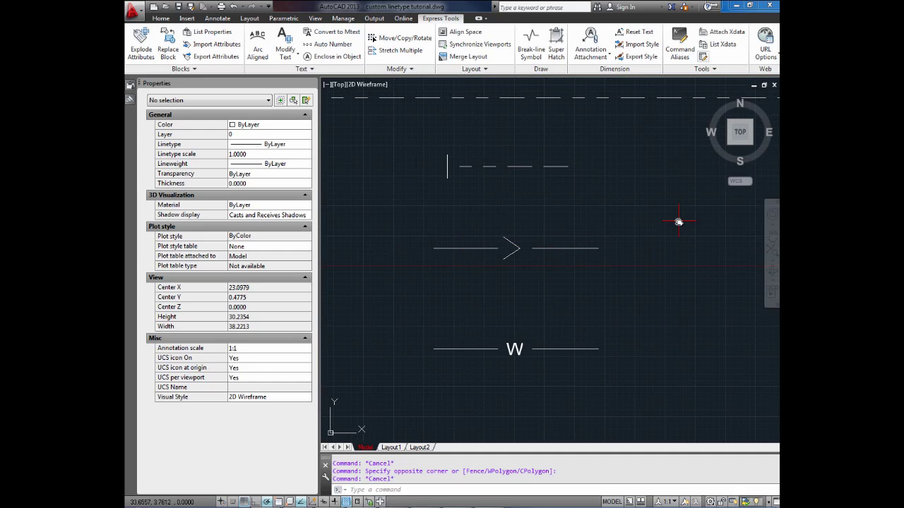
middle_click_drag(679, 222, 663, 211)
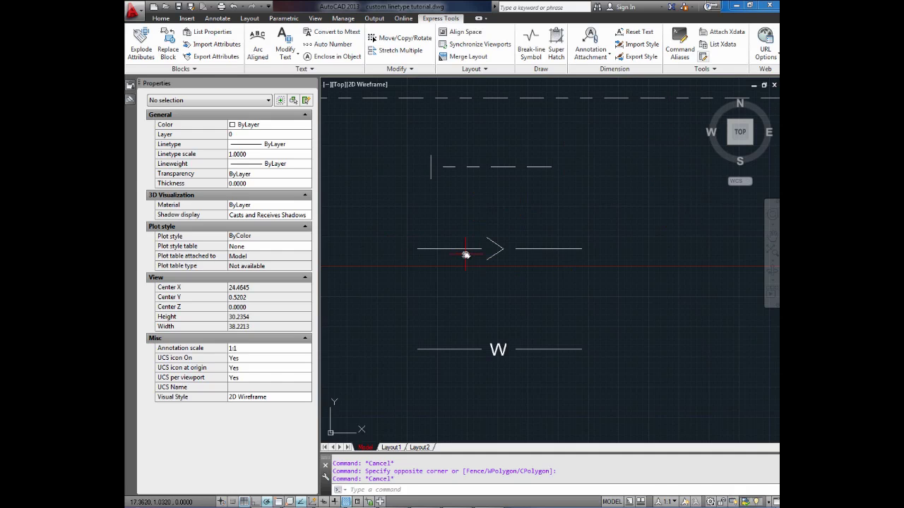
left_click(496, 255)
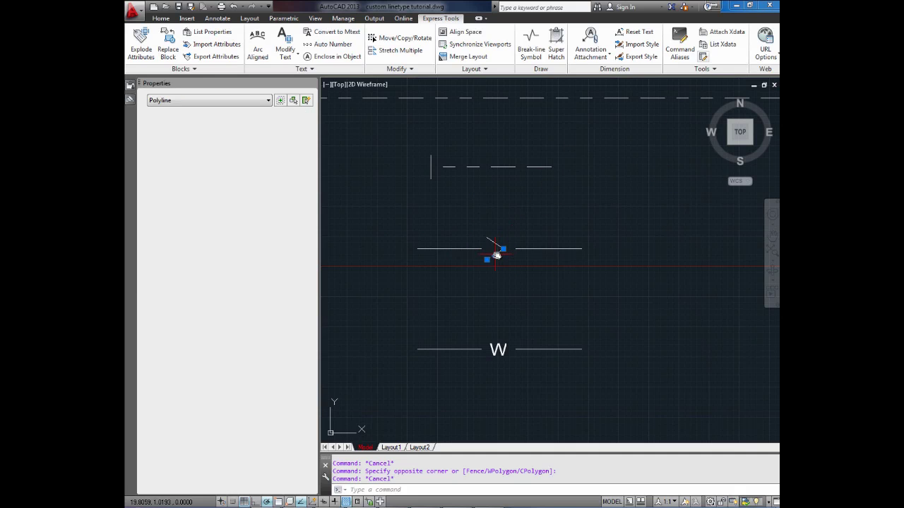
left_click(492, 244)
key("Escape")
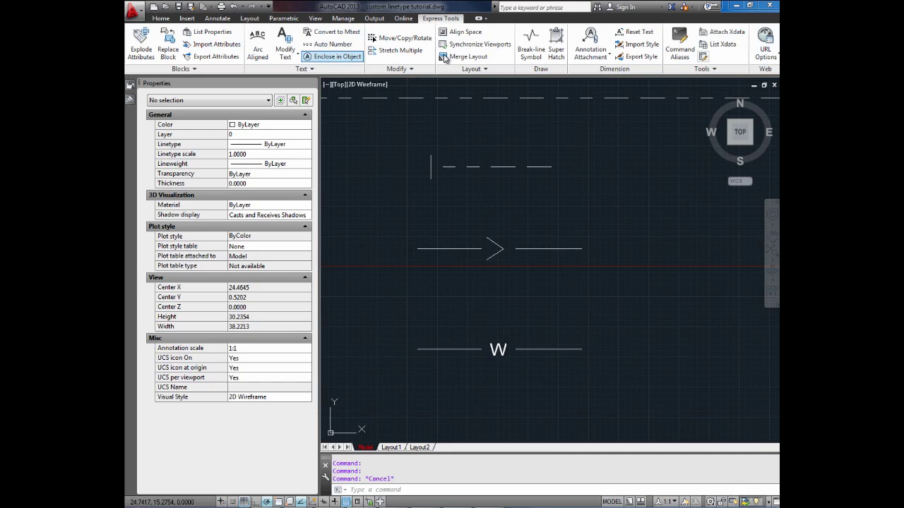
Start Make Shape and save to arrow.shp in Custom Linetypes, replacing the old file.
left_click(706, 69)
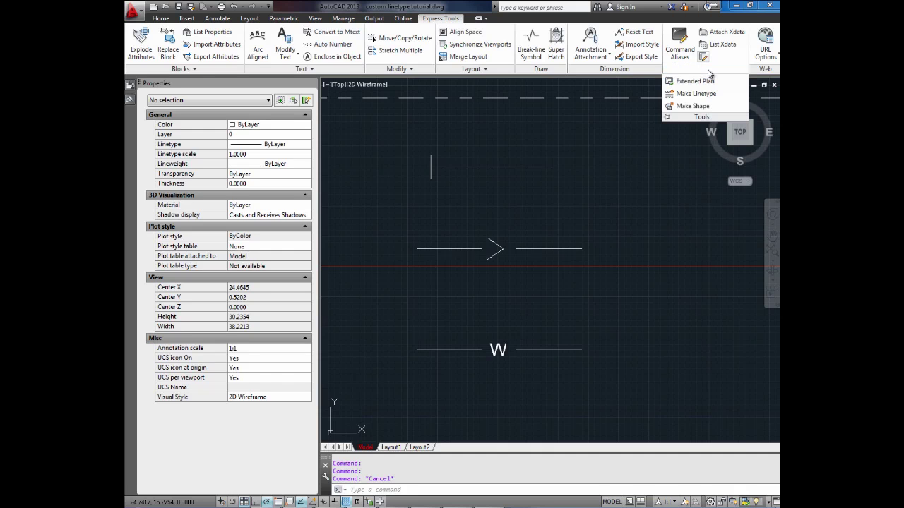
left_click(688, 107)
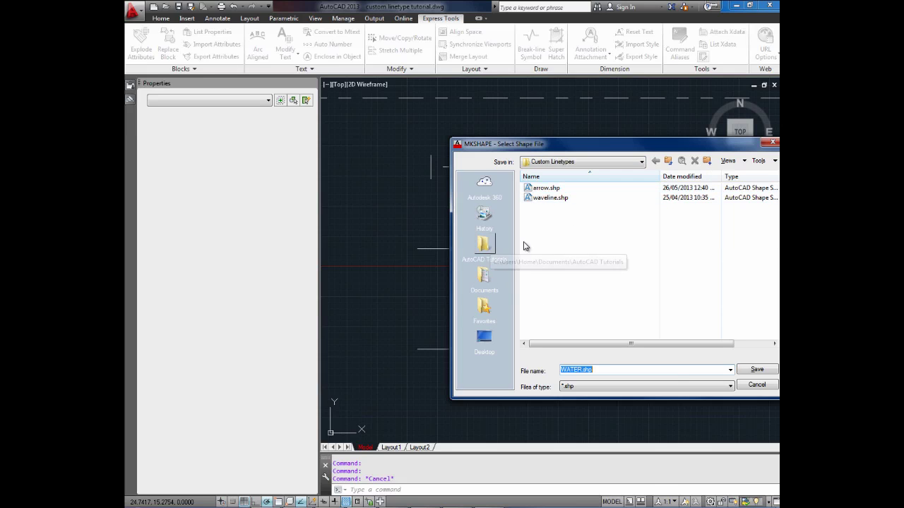
left_click(545, 159)
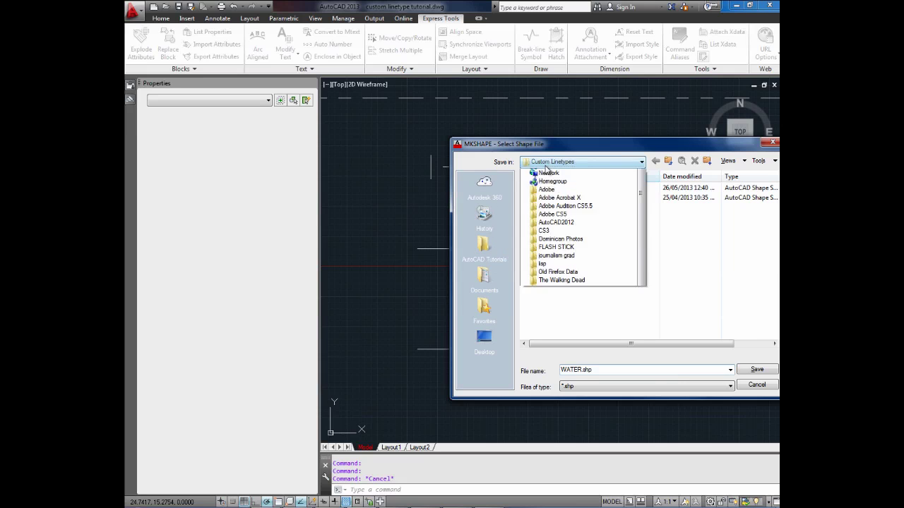
left_click(592, 218)
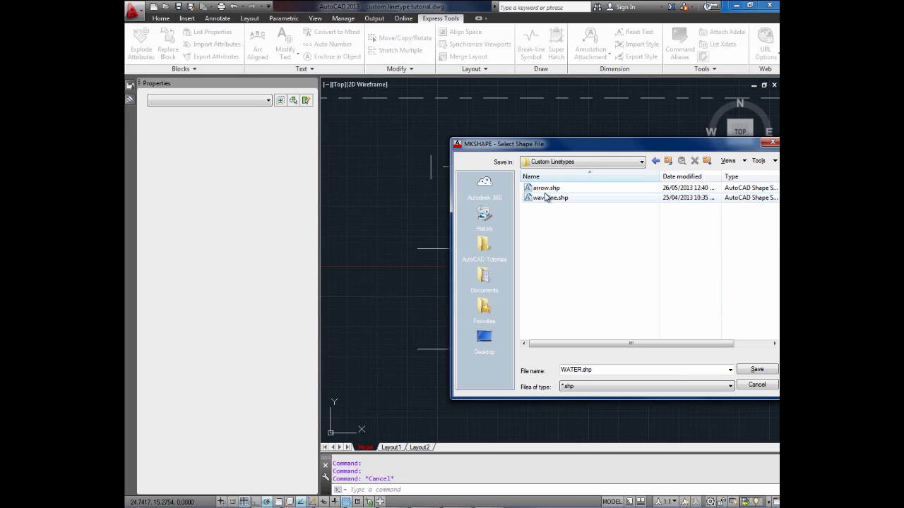
left_click(544, 189)
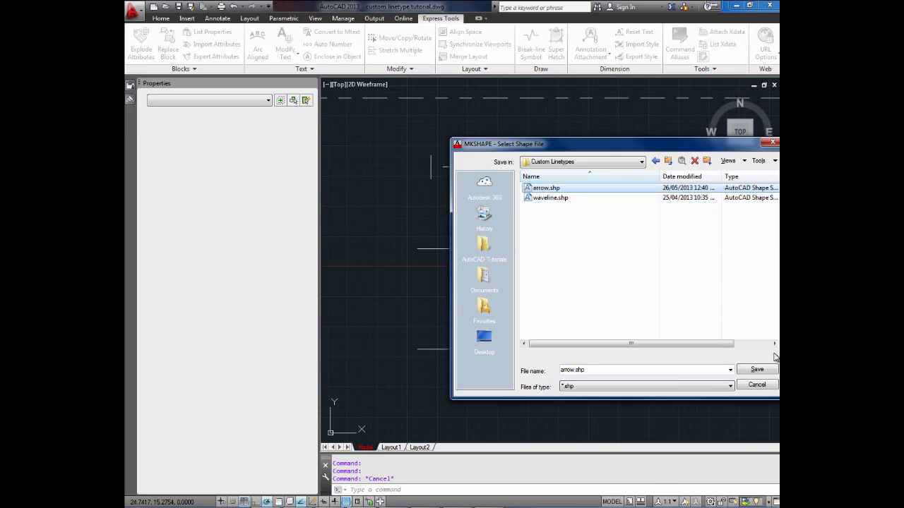
left_click(754, 369)
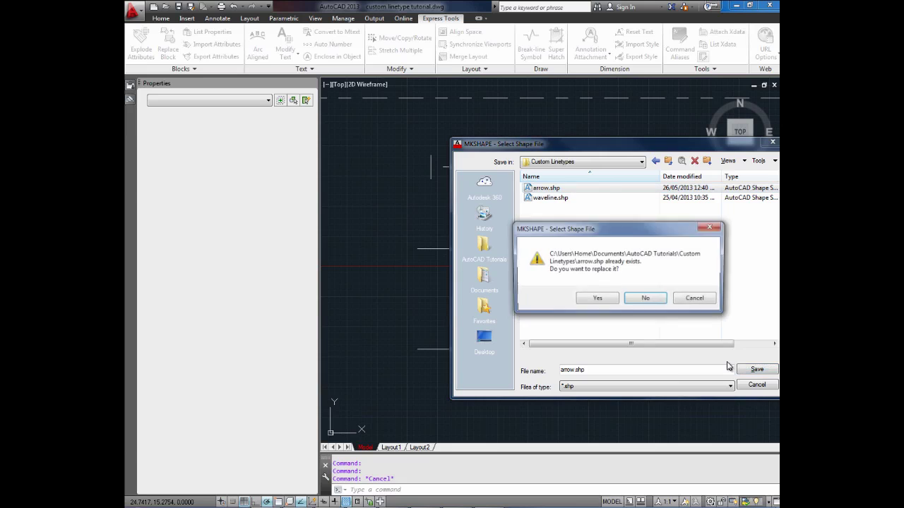
left_click(597, 300)
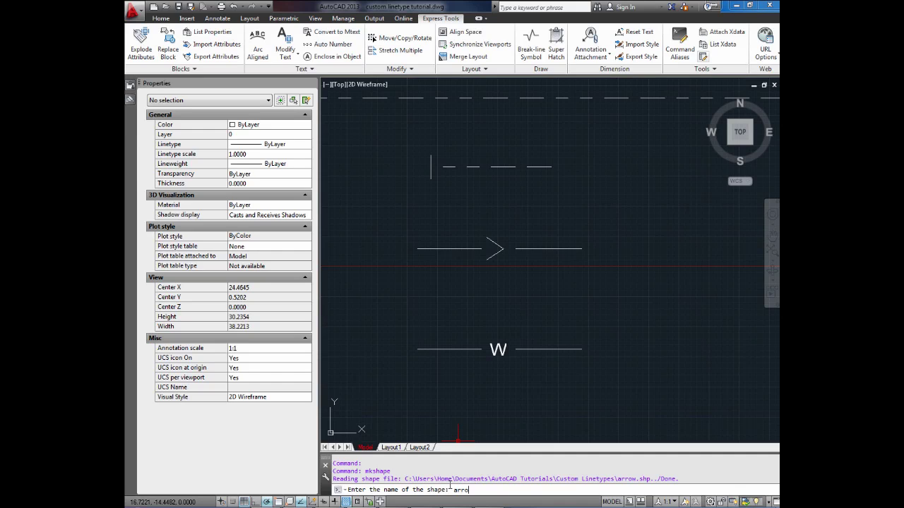
Overwrite ARROW at resolution 128, based at the left line's endpoint, from both > strokes.
key("Return")
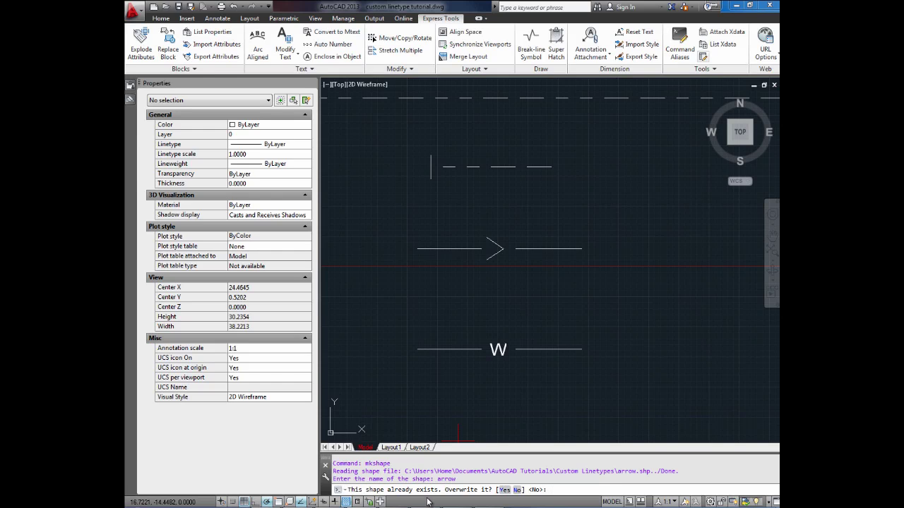
key("Return")
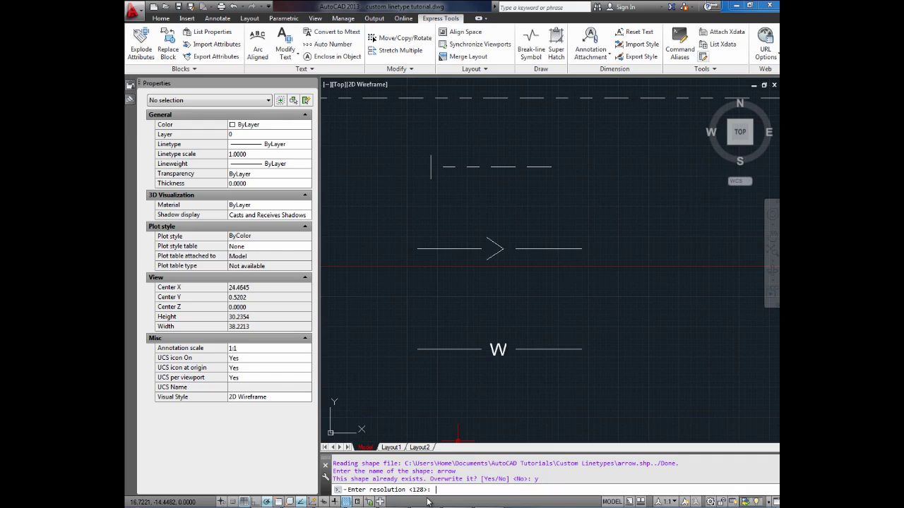
key("Return")
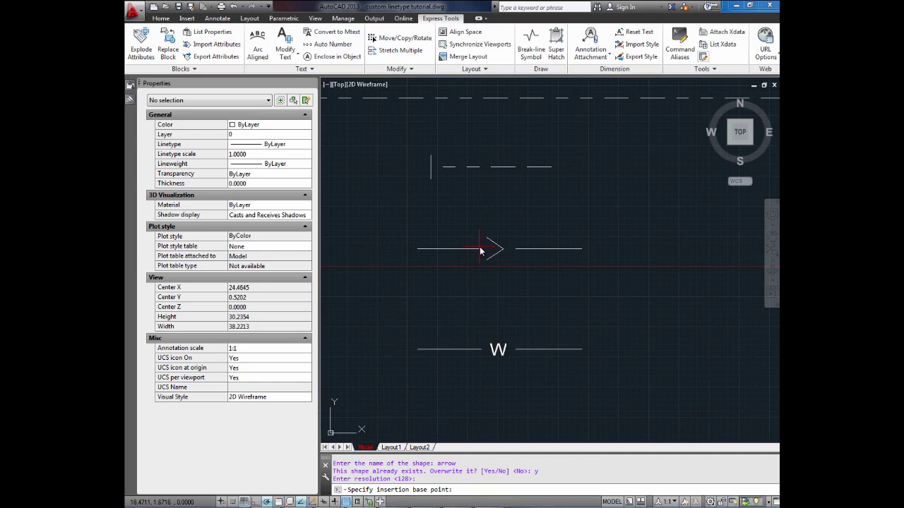
key("F3")
left_click(483, 252)
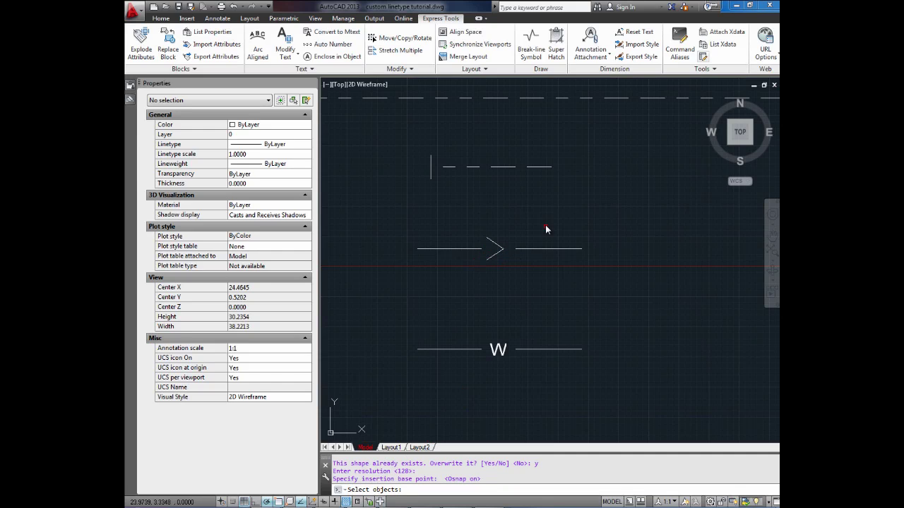
left_click(496, 254)
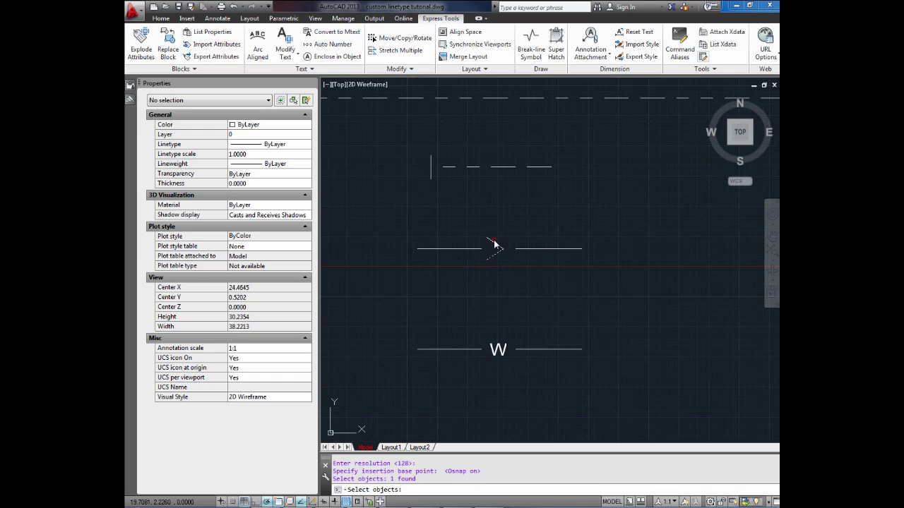
left_click(492, 245)
key("Return")
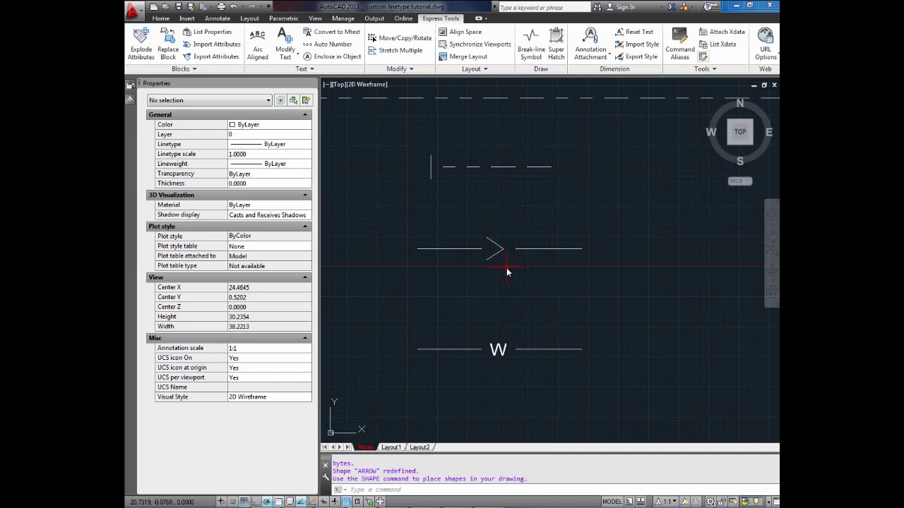
Delete the two drawn > arrow strokes.
left_click(504, 257)
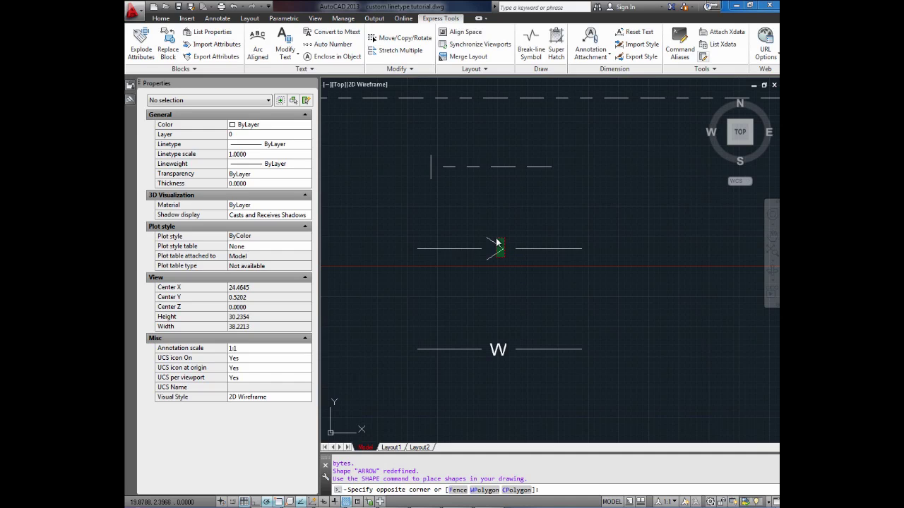
left_click(496, 243)
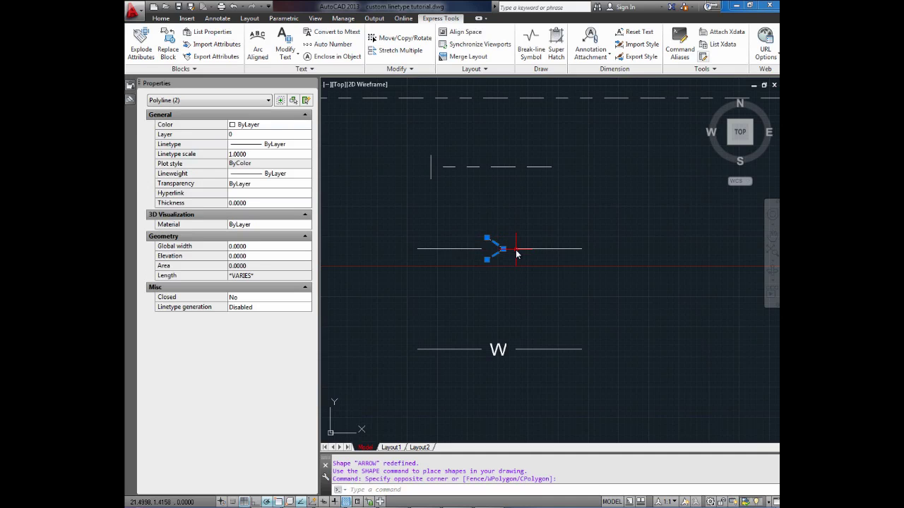
key("Delete")
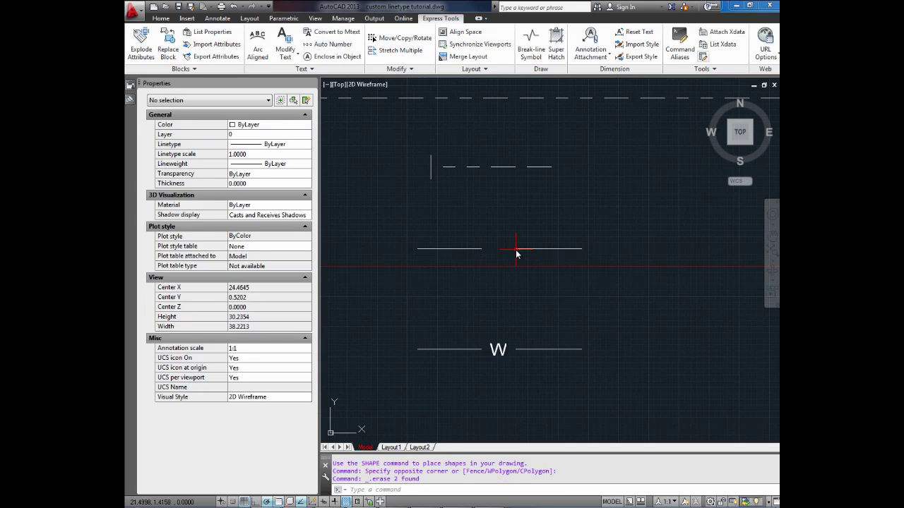
Insert the ARROW shape with SHAPE at the left line's endpoint, height 1, rotation 0.
type("SHAp")
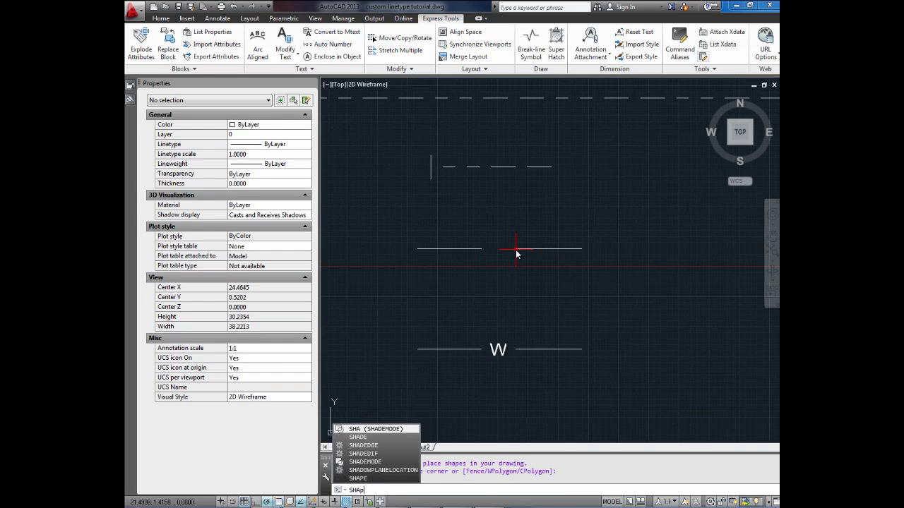
type("e")
key("Return")
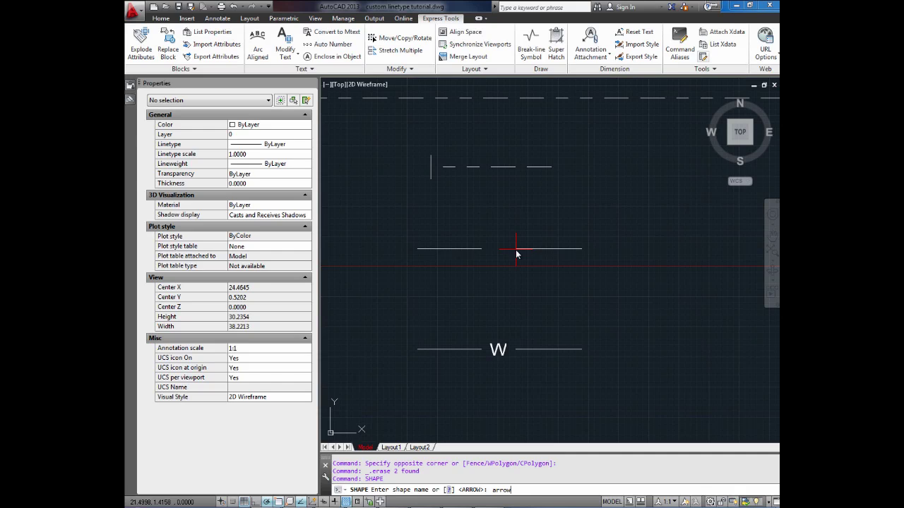
key("Return")
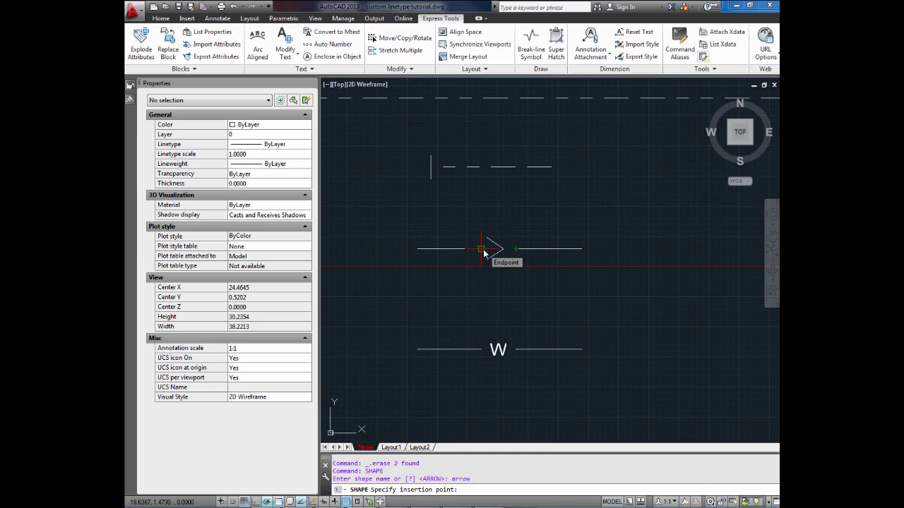
left_click(482, 250)
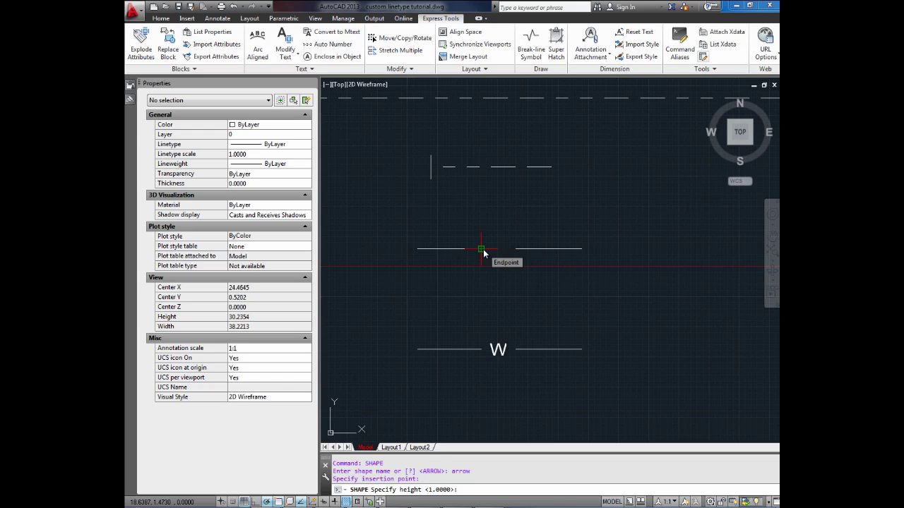
key("Return")
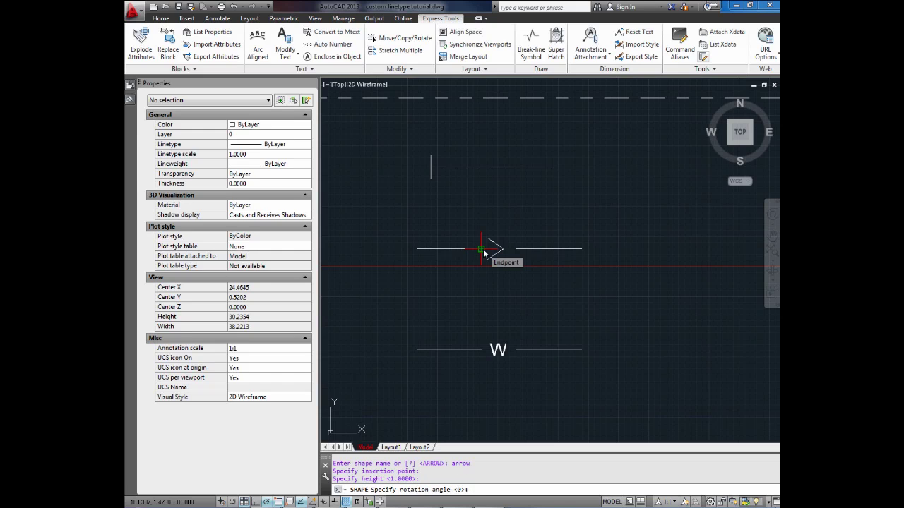
key("Return")
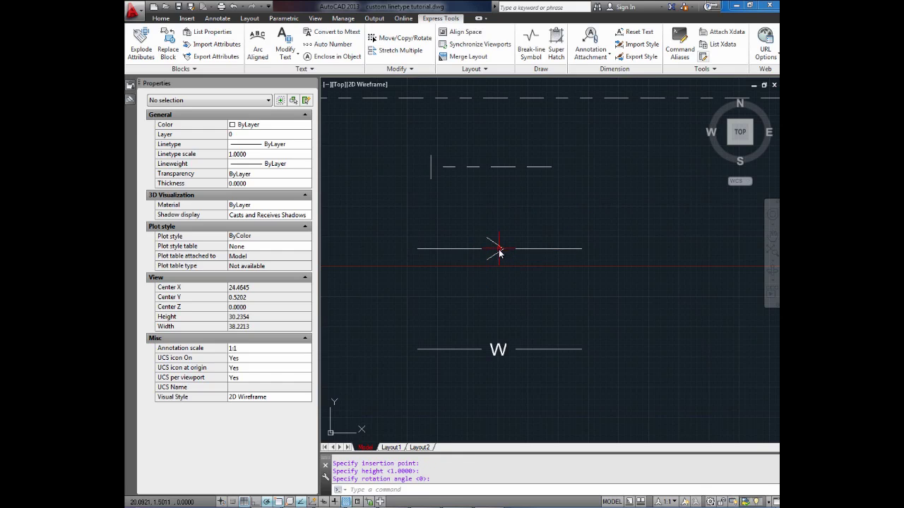
left_click(497, 251)
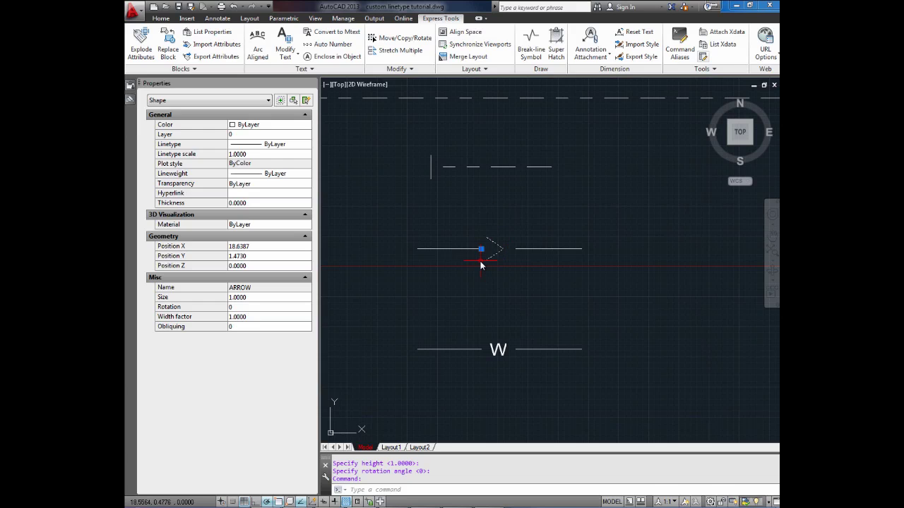
key("Escape")
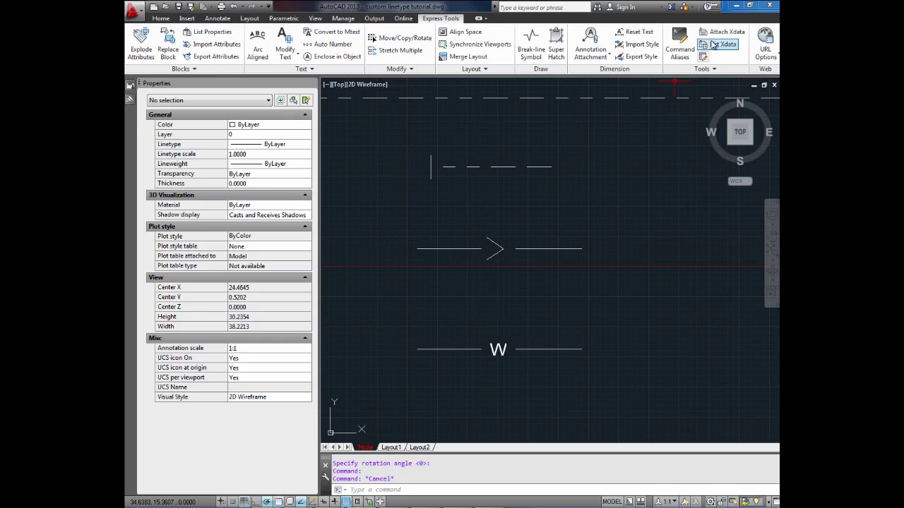
Launch Make Linetype and save over customlinetypes.lin, confirming the replacement.
left_click(711, 73)
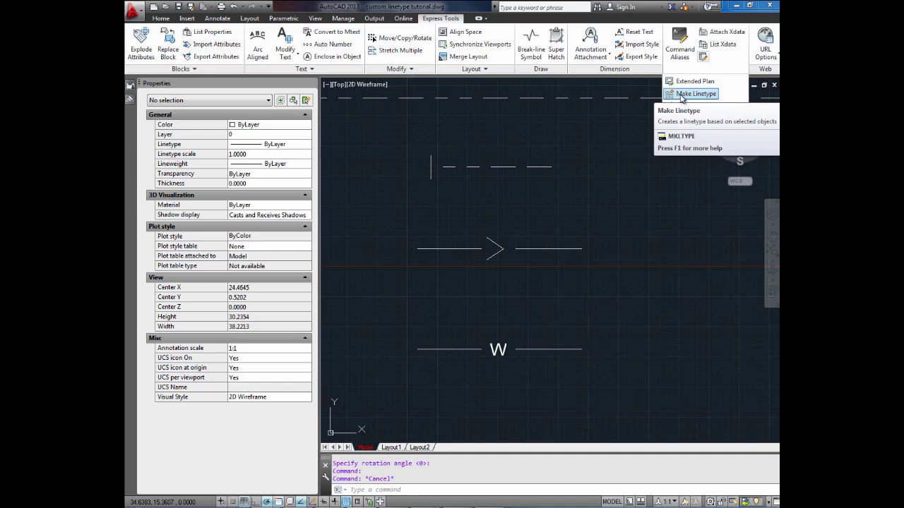
left_click(682, 94)
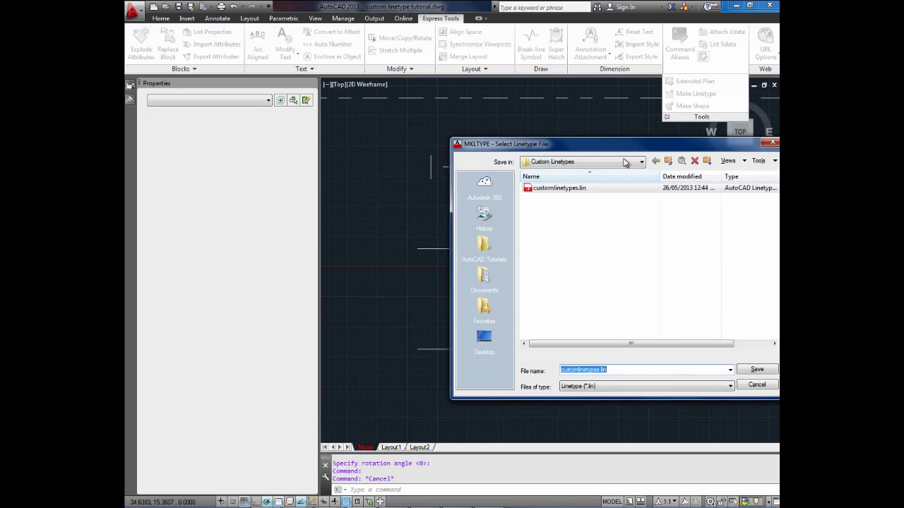
left_click(551, 191)
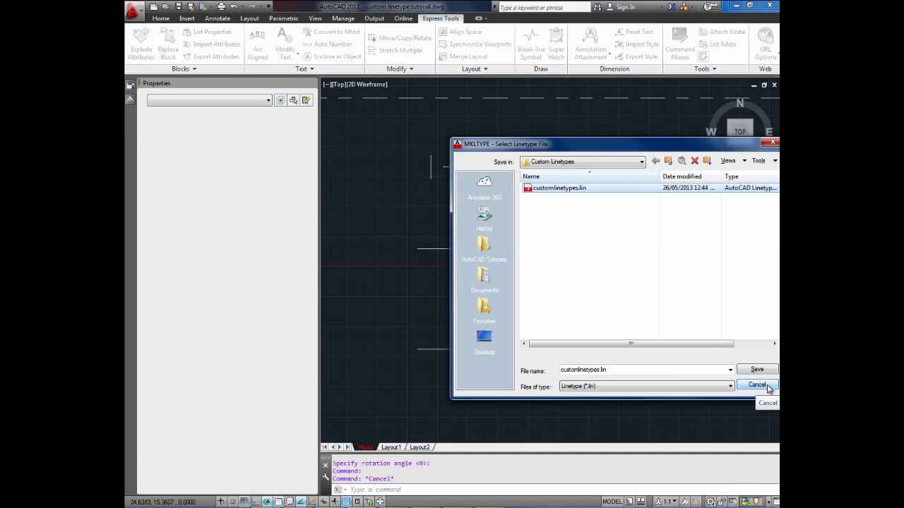
left_click(763, 372)
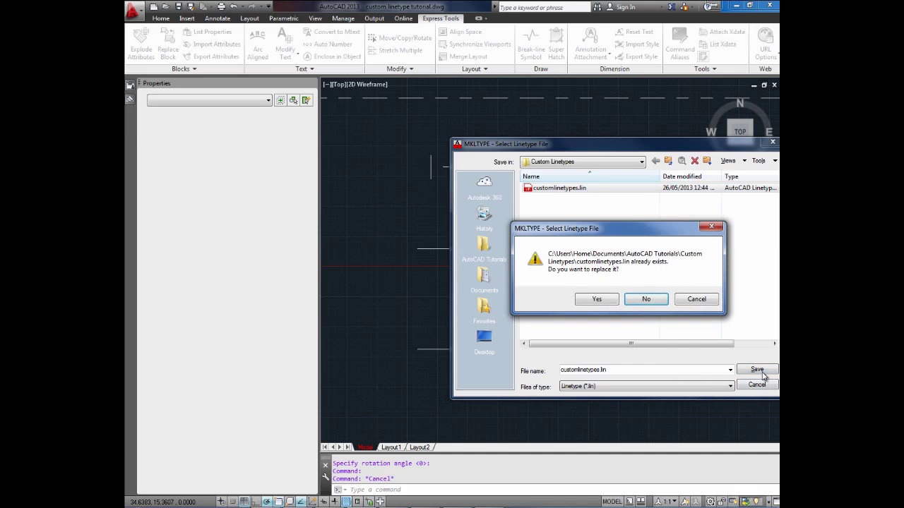
left_click(597, 300)
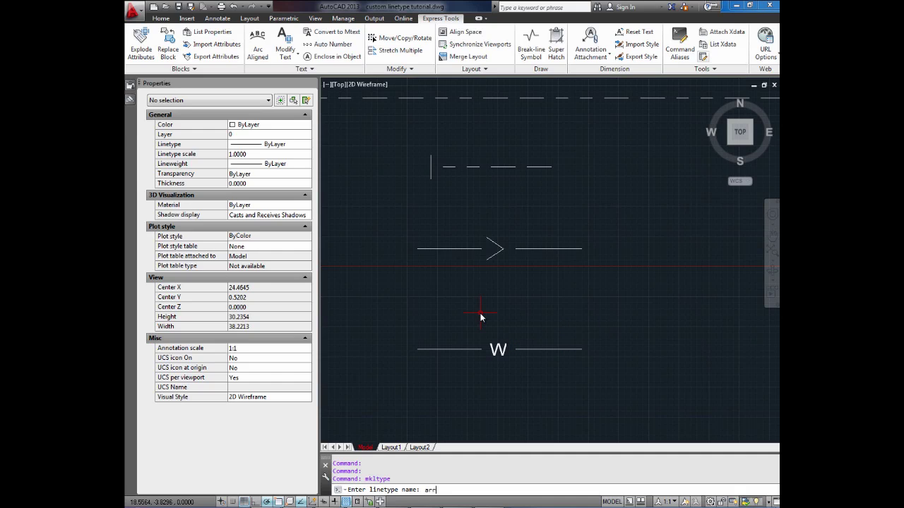
Overwrite the arrow linetype and give it the description 'arrow flow line'.
key("Return")
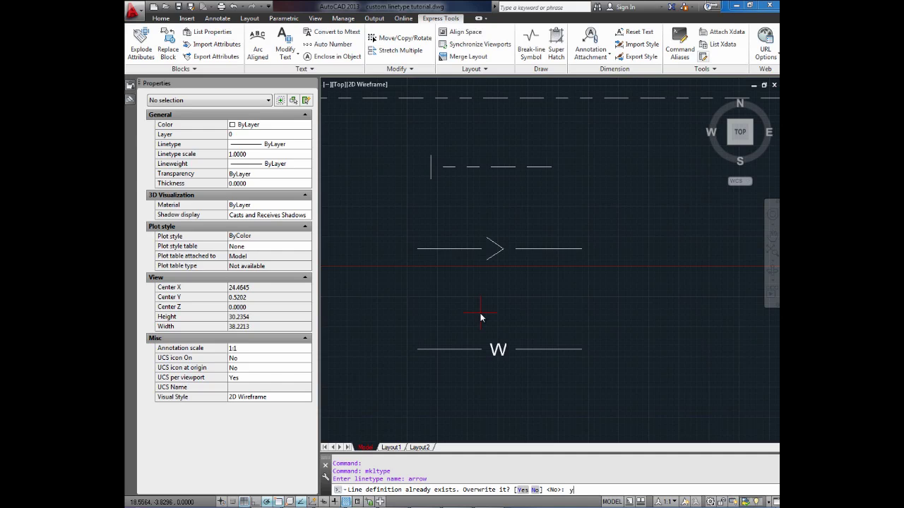
key("Return")
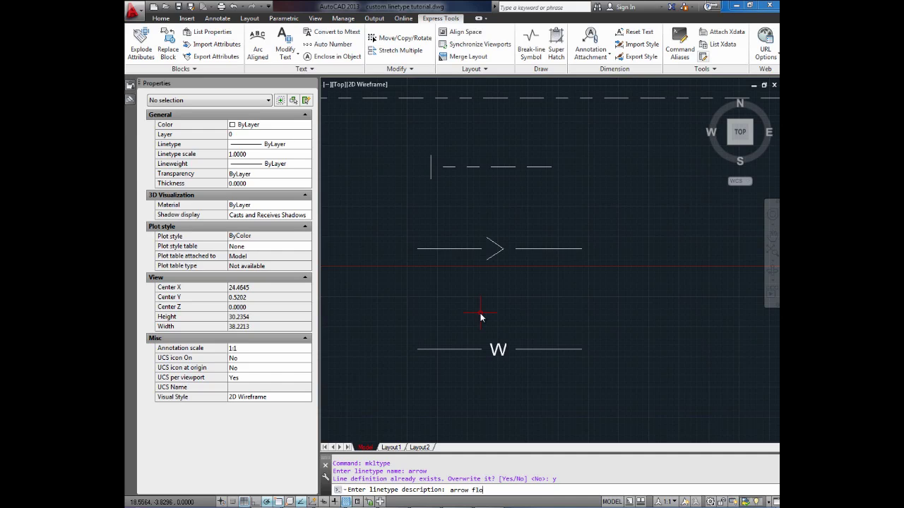
type("arrow flow line")
key("Return")
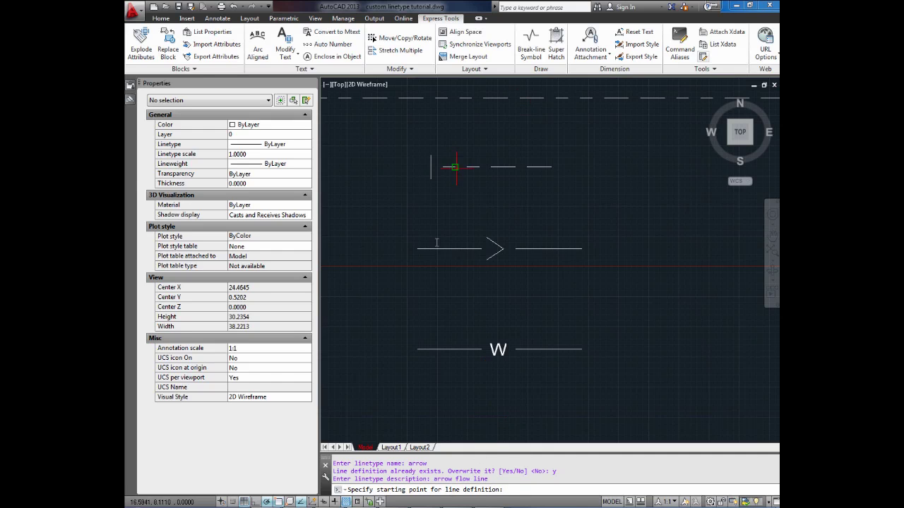
Define it from the line's left to right end, selecting the right segment and arrowhead.
middle_click_drag(483, 228, 467, 233)
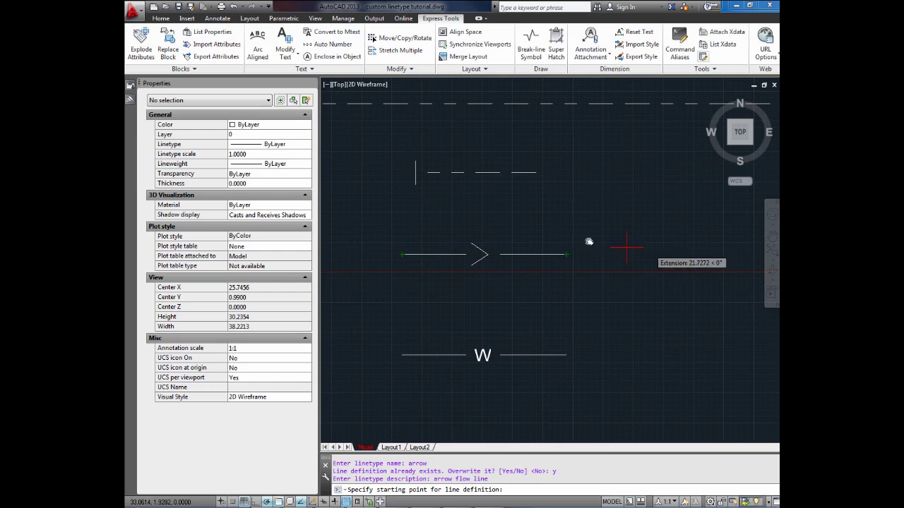
left_click(464, 256)
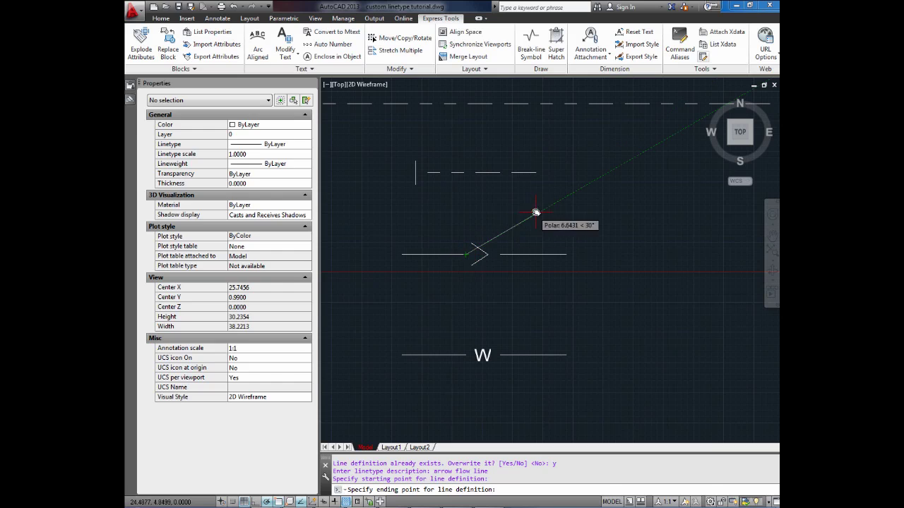
left_click(566, 255)
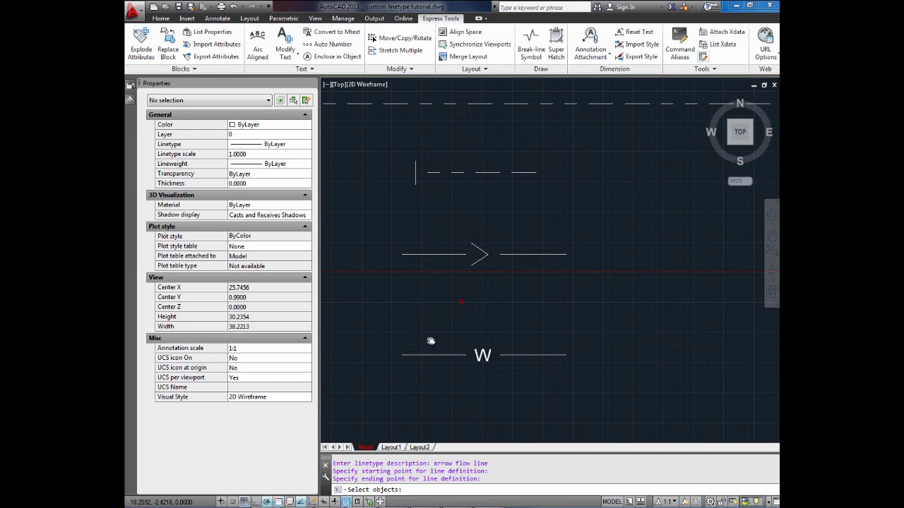
left_click(520, 254)
left_click(483, 258)
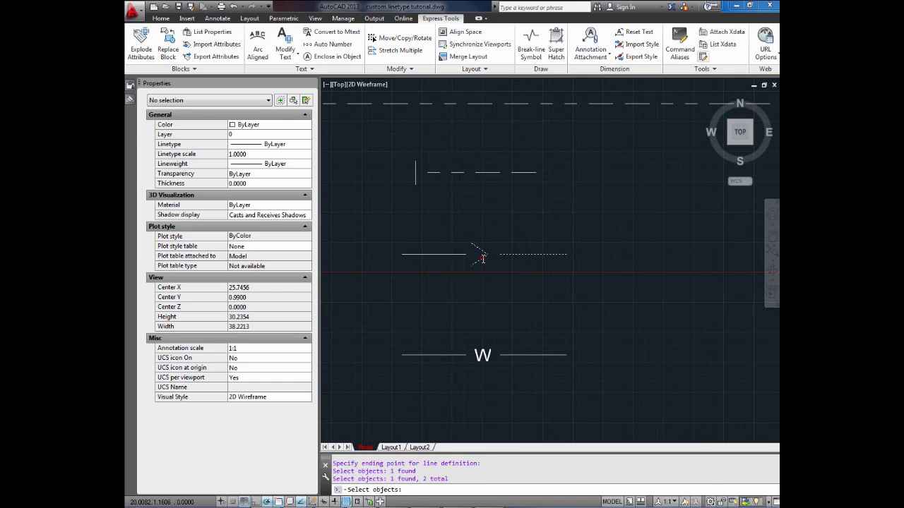
key("Return")
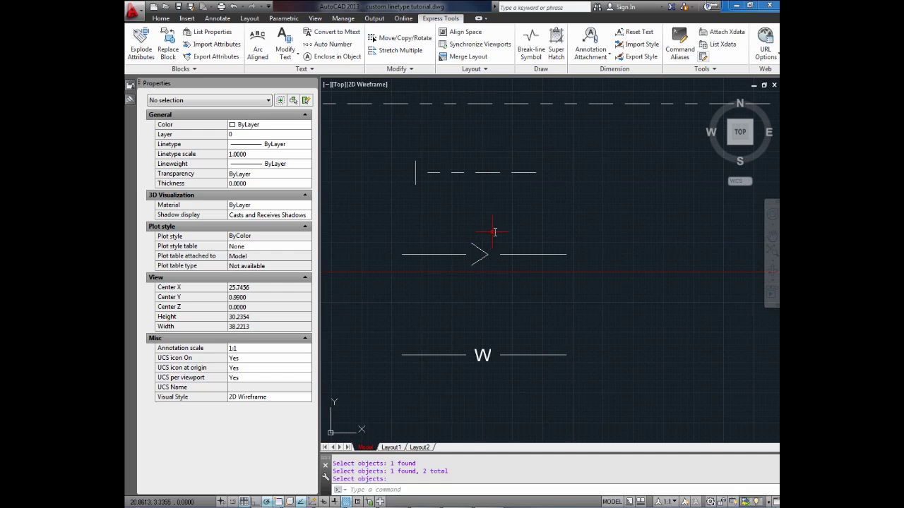
Change the long top polyline from DASHES123 to the ARROW linetype, then zoom out to check the arrows.
mouse_move(492, 232)
middle_mouse_down()
mouse_move(500, 240)
mouse_move(498, 177)
mouse_move(538, 207)
middle_mouse_up()
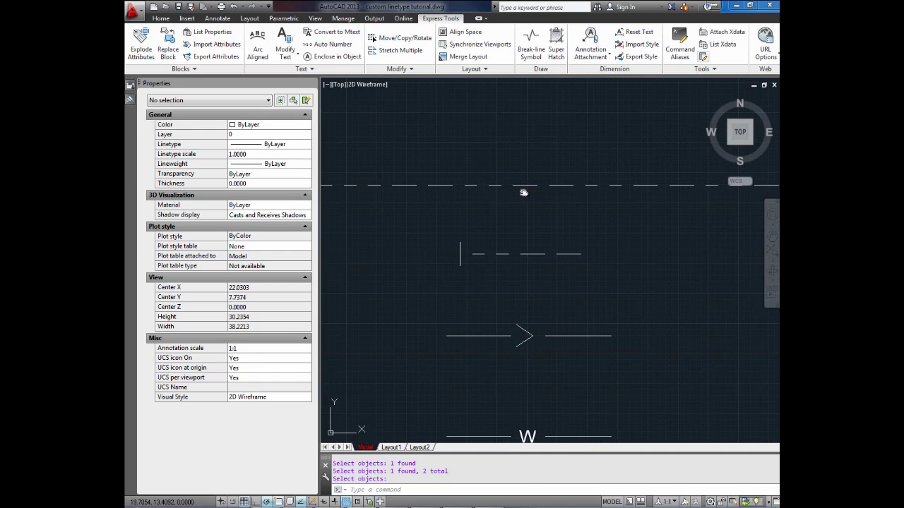
left_click(523, 191)
left_click(487, 170)
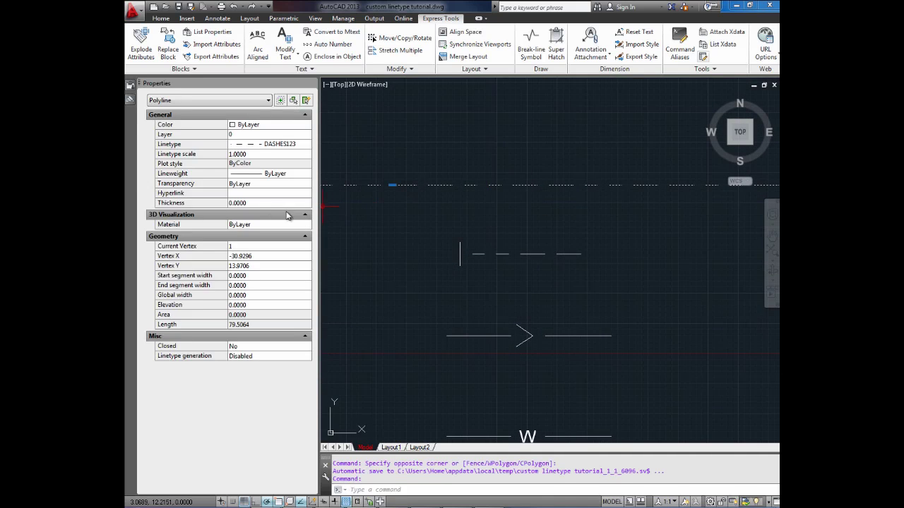
left_click(291, 145)
left_click(291, 144)
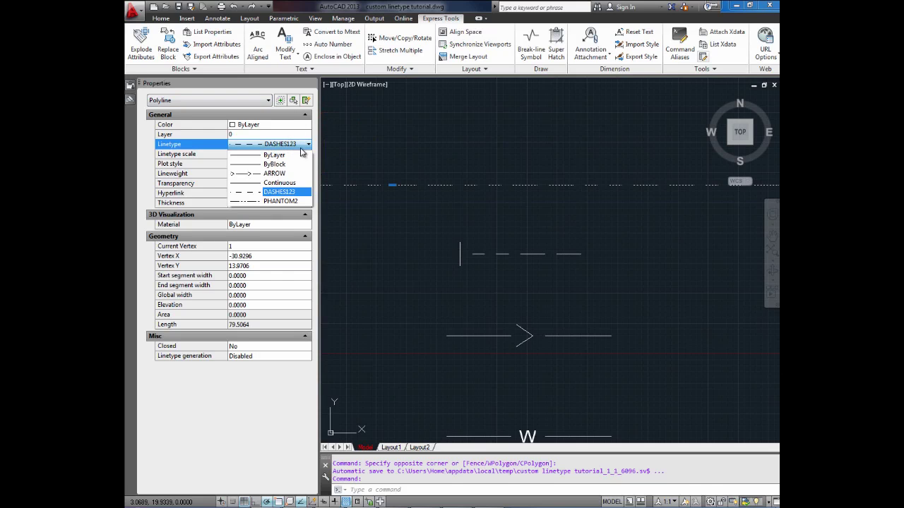
left_click(285, 175)
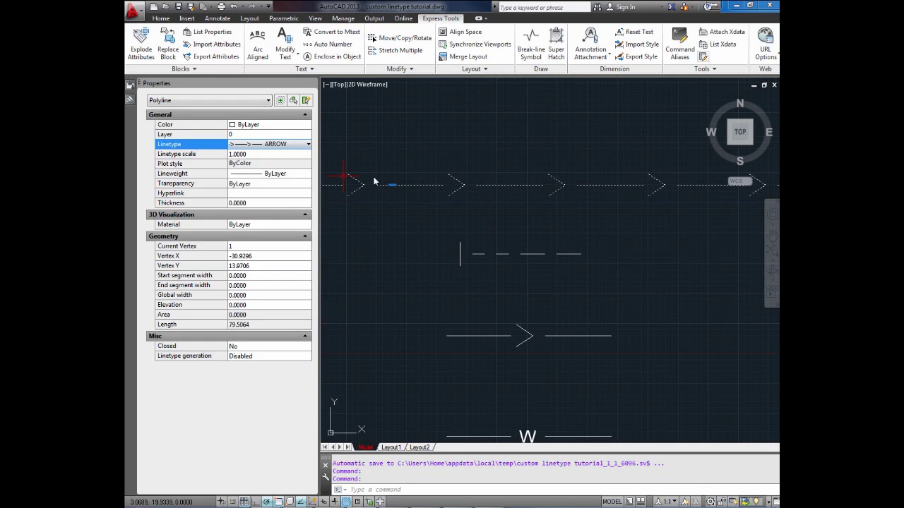
key("Escape")
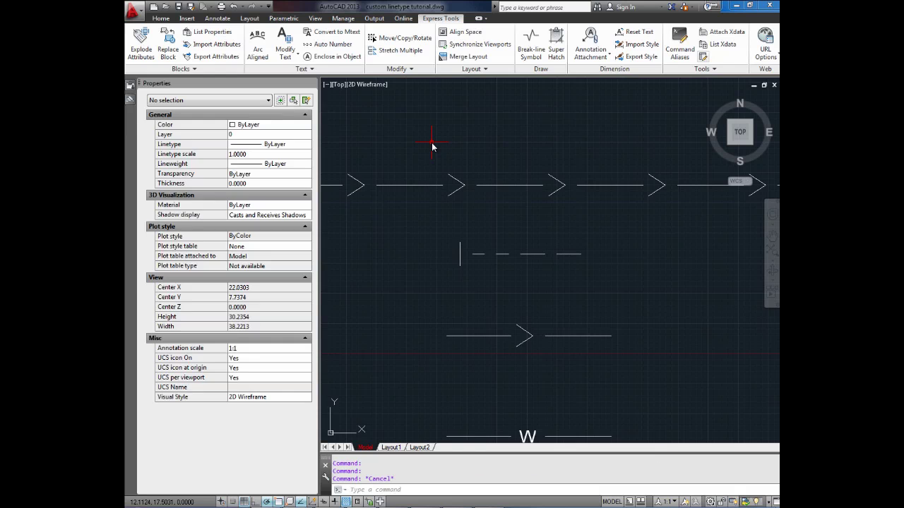
scroll(466, 193, "down", 4)
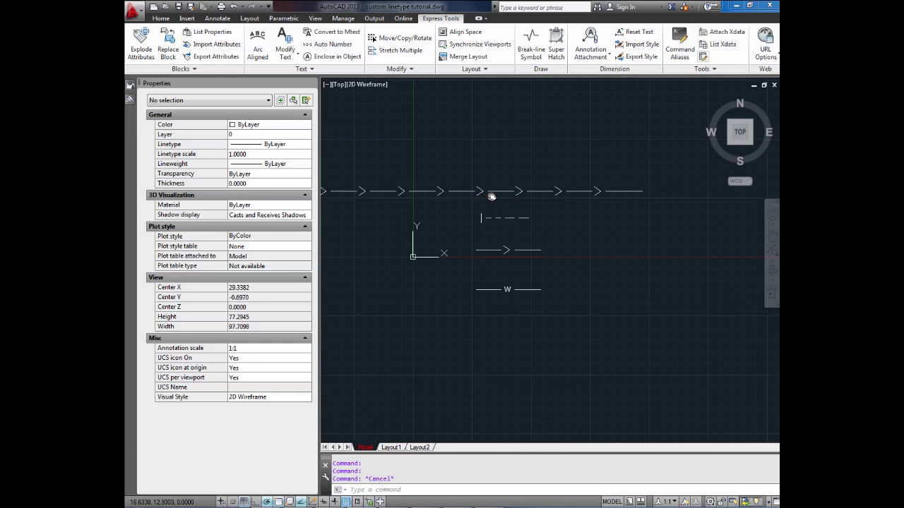
mouse_move(490, 195)
middle_mouse_down()
mouse_move(706, 198)
mouse_move(528, 219)
mouse_move(541, 250)
middle_mouse_up()
scroll(541, 288, "up", 5)
Copy the arrow sample's two lines and arrowhead to the sample's right end.
scroll(541, 251, "up", 2)
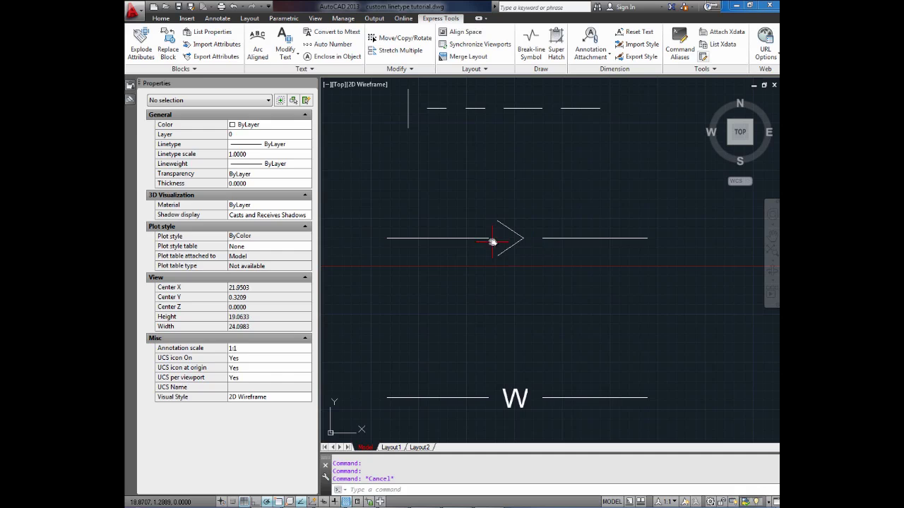
left_click(585, 260)
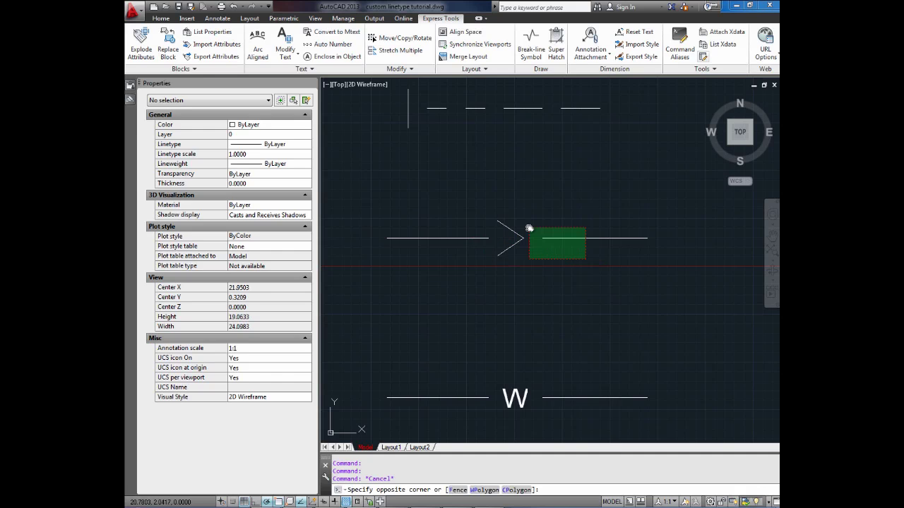
left_click(470, 215)
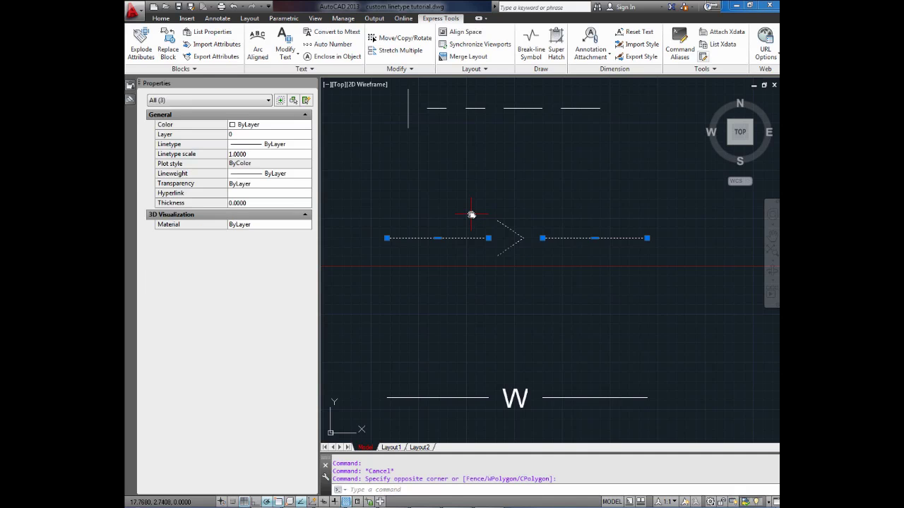
type("co")
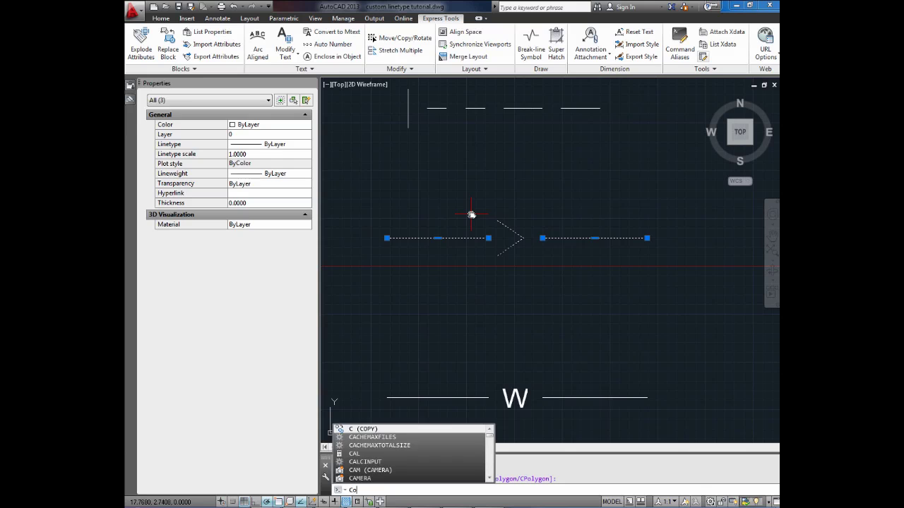
key("Return")
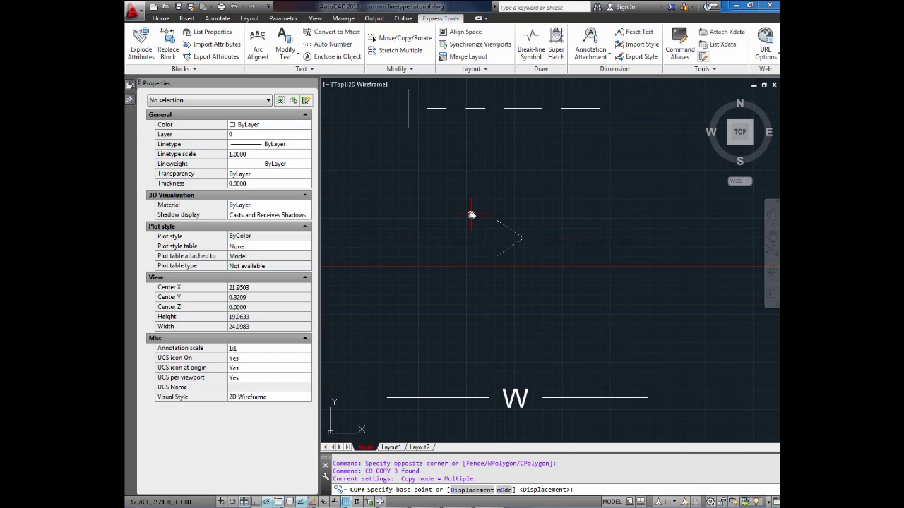
left_click(387, 237)
left_click(643, 239)
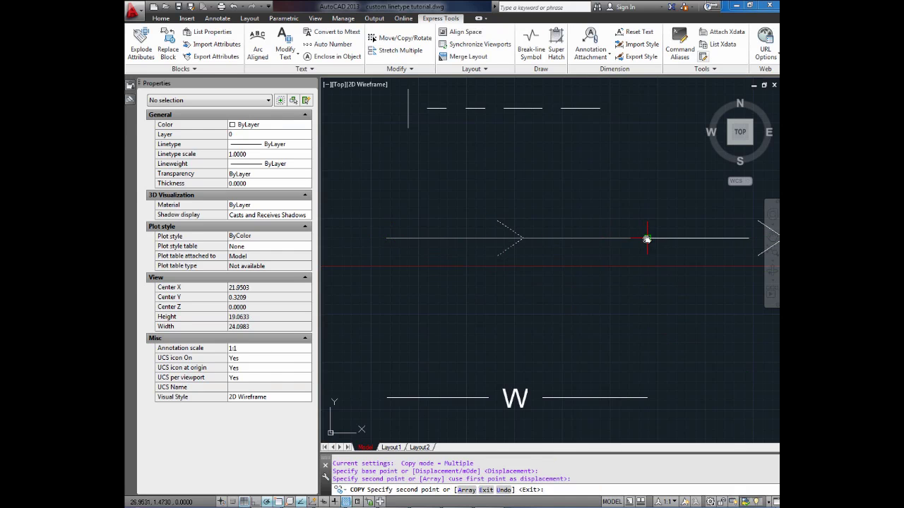
key("Return")
Delete the short segment between the arrows and the extra arrowhead and line.
scroll(679, 239, "down", 2)
middle_click_drag(680, 238, 482, 263)
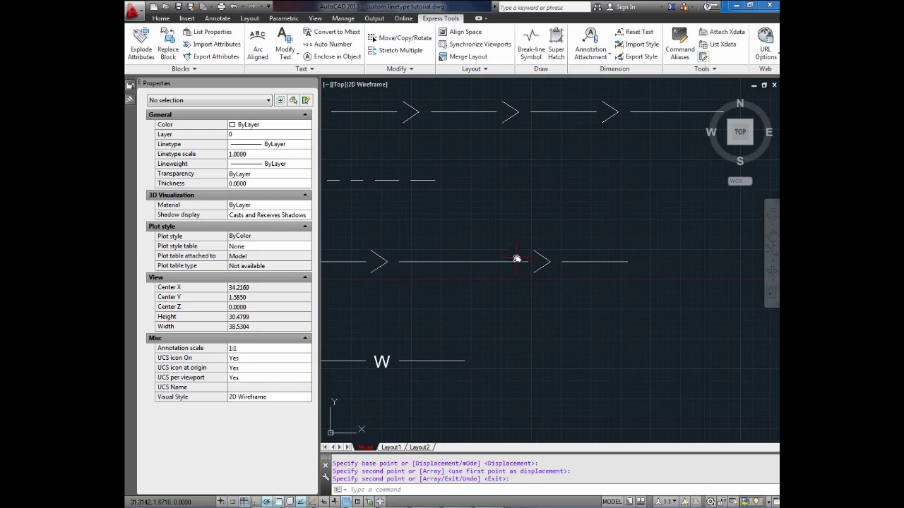
left_click(489, 261)
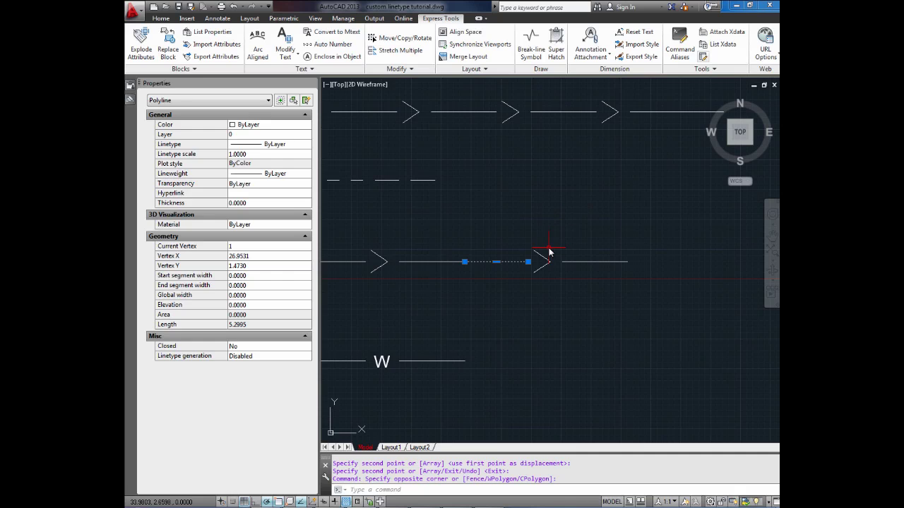
key("Escape")
key("Escape")
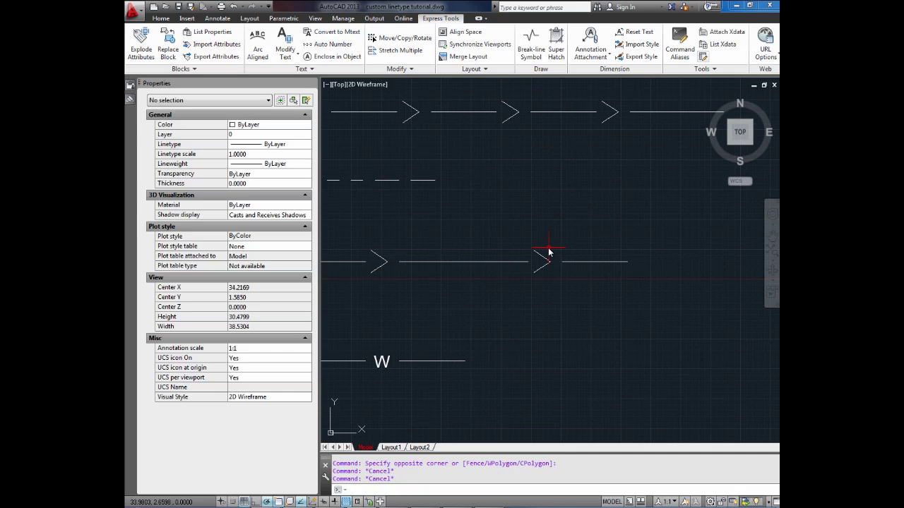
left_click(510, 262)
key("Delete")
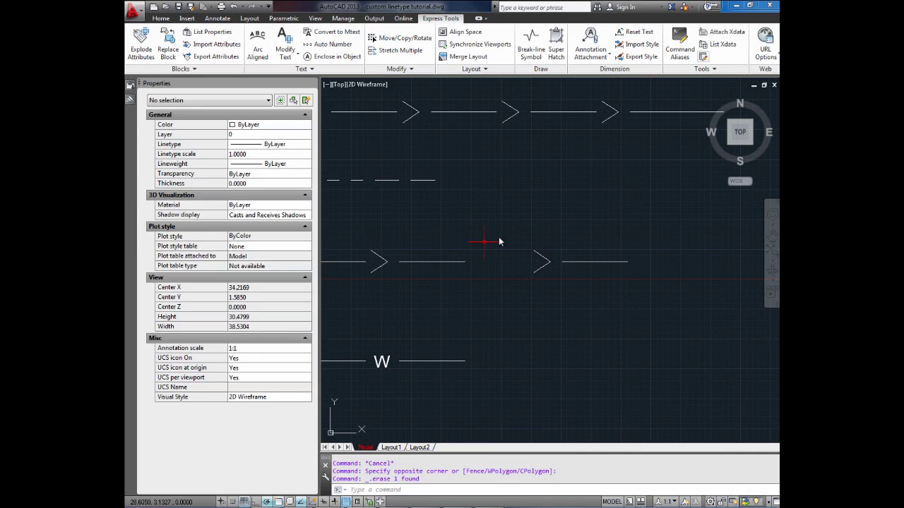
left_click(520, 228)
left_click(662, 304)
key("Delete")
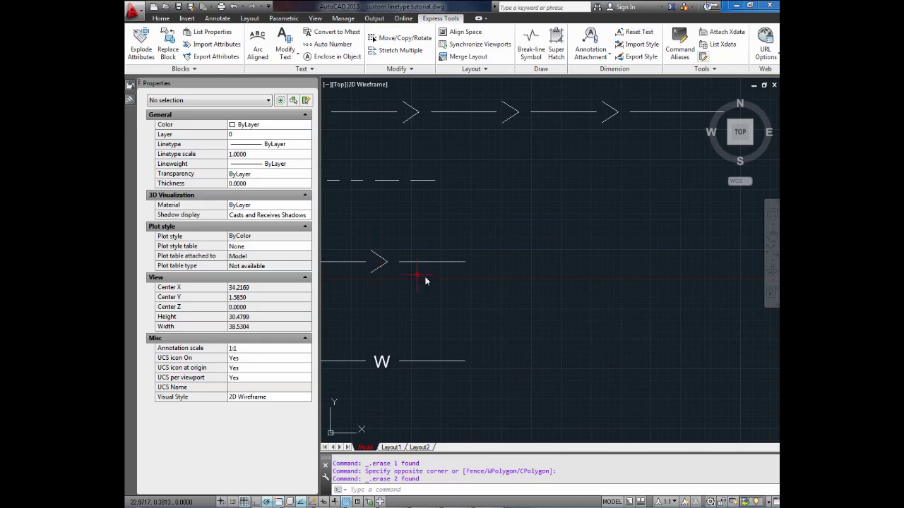
Copy the arrowhead and line segment twice further right along the line.
left_click(439, 288)
left_click(382, 249)
type("co")
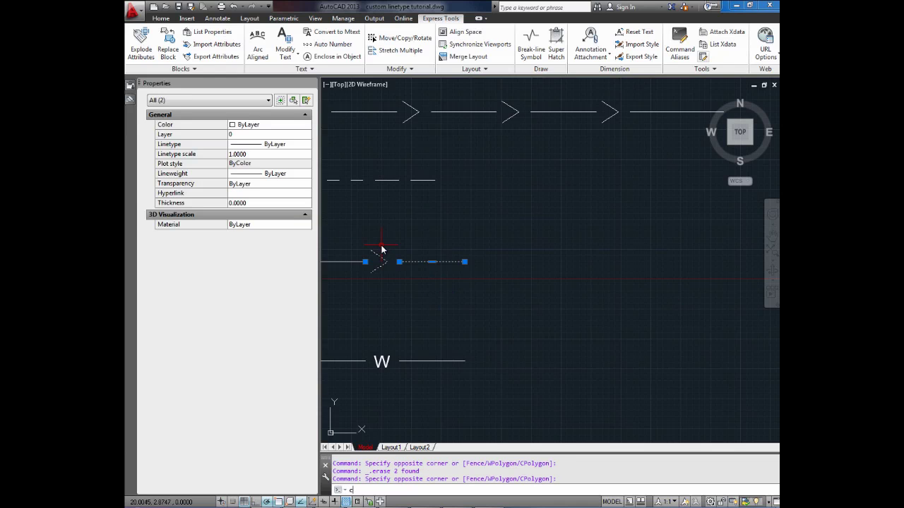
key("Return")
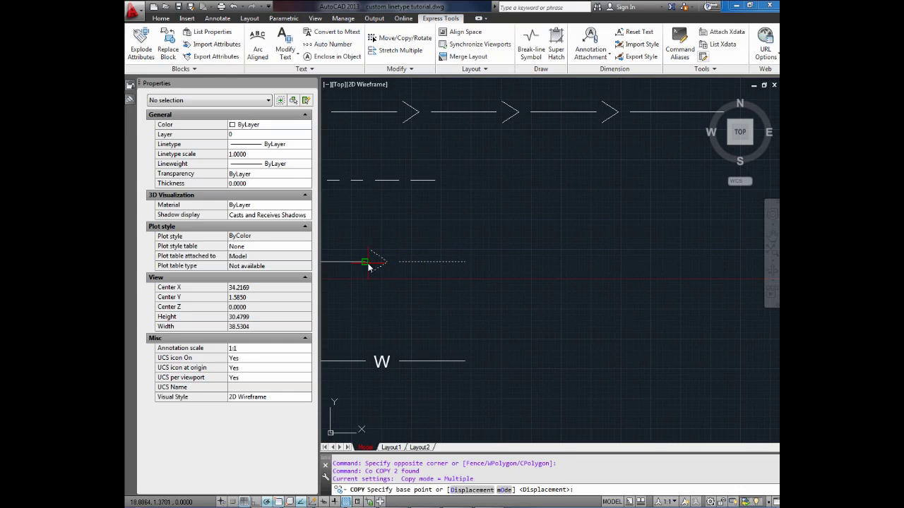
left_click(364, 263)
left_click(466, 262)
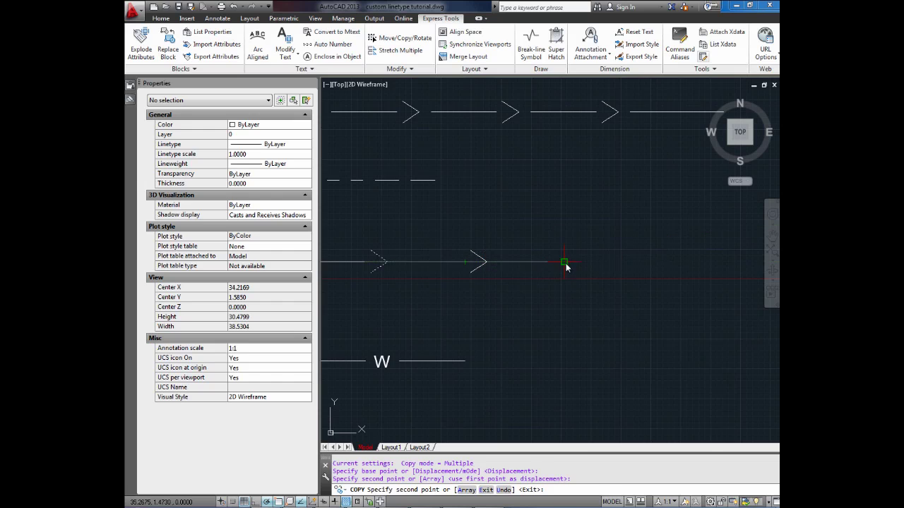
left_click(564, 263)
key("Escape")
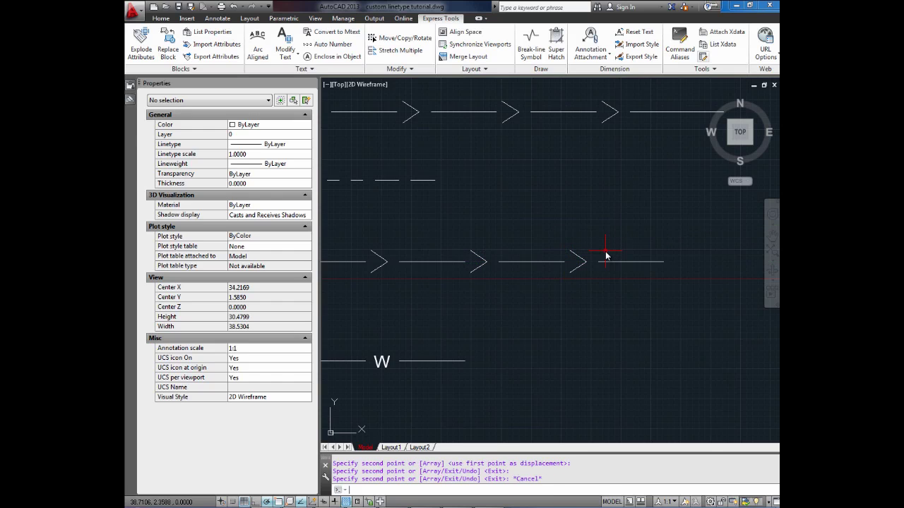
key("Escape")
Crossing-select the right-hand pieces of the middle arrow line and erase them.
left_click(635, 286)
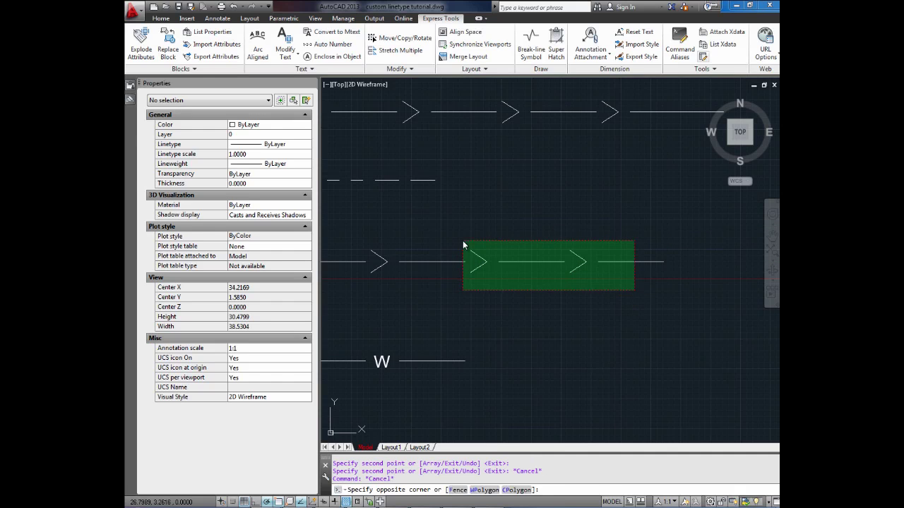
left_click(457, 241)
key("Escape")
key("Escape")
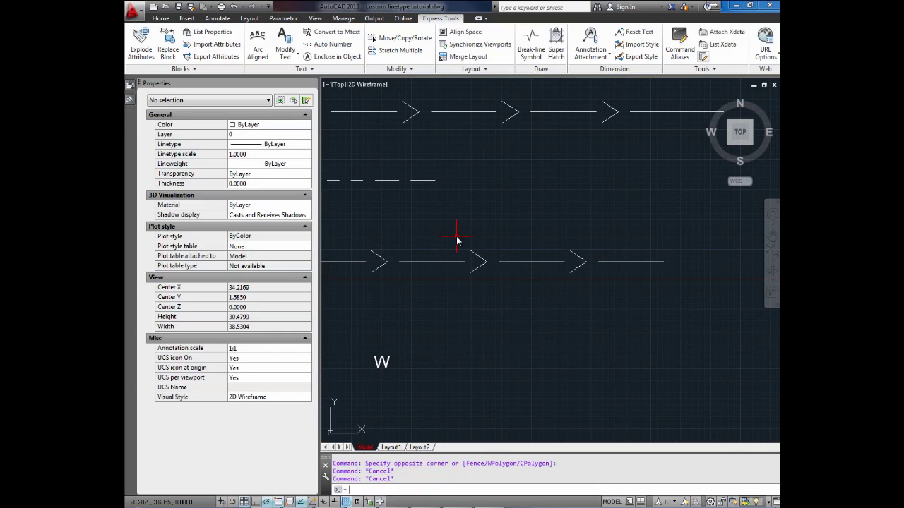
left_click(622, 297)
left_click(476, 228)
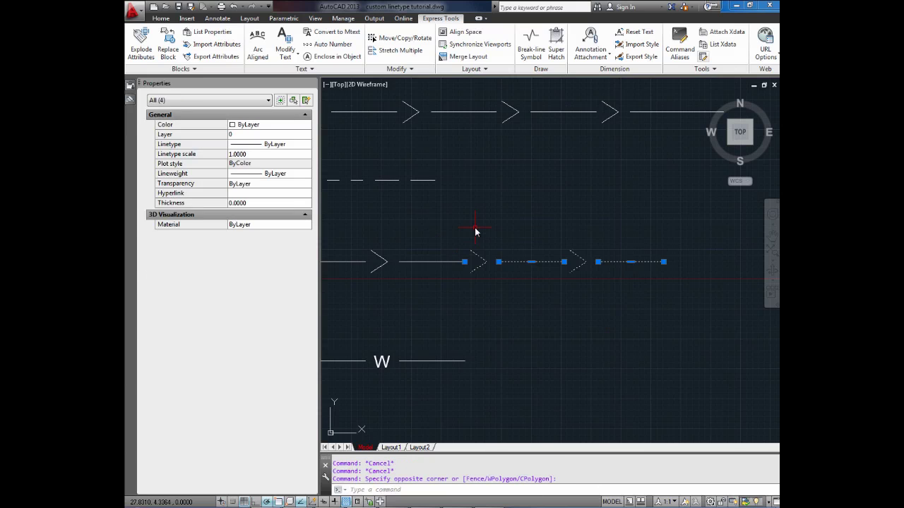
key("Delete")
middle_click_drag(485, 273, 597, 254)
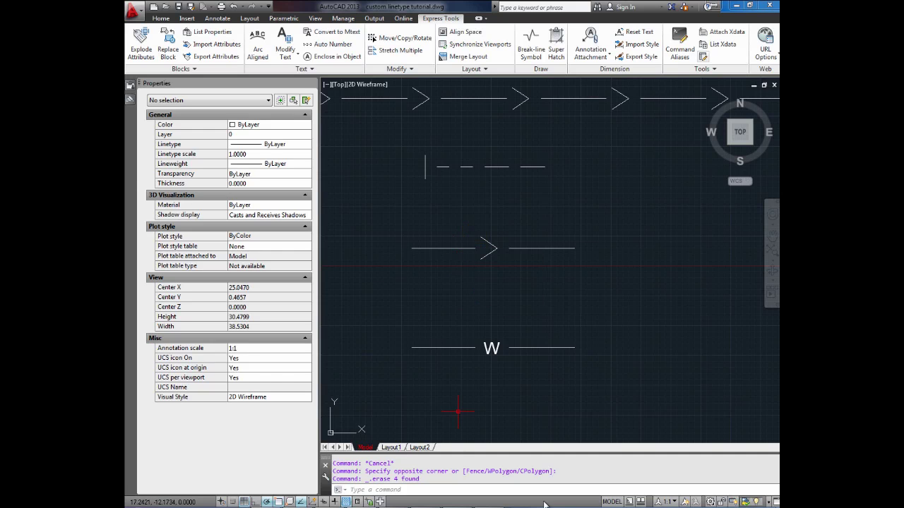
mouse_move(638, 233)
middle_mouse_down()
mouse_move(661, 238)
mouse_move(601, 256)
middle_mouse_up()
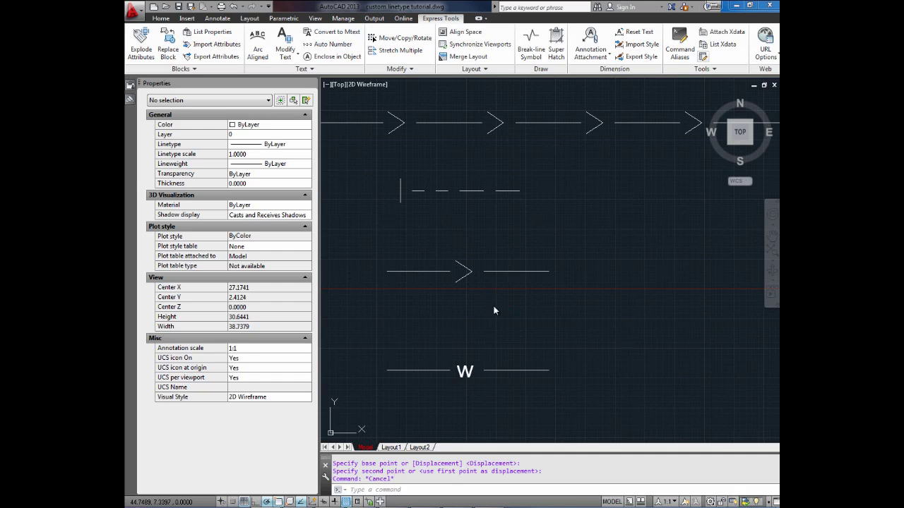
middle_click_drag(485, 317, 454, 318)
scroll(453, 319, "up", 2)
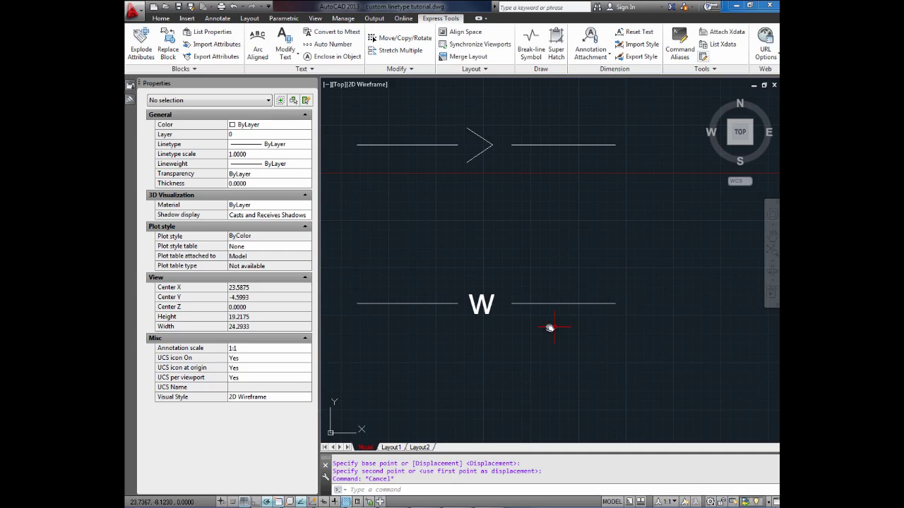
double_click(482, 306)
type("wat")
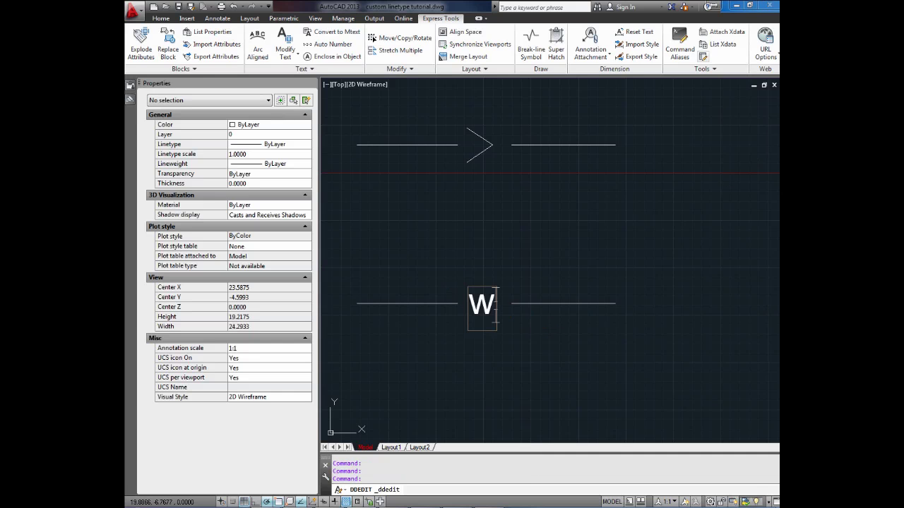
key("BackSpace")
key("BackSpace")
key("BackSpace")
type("W")
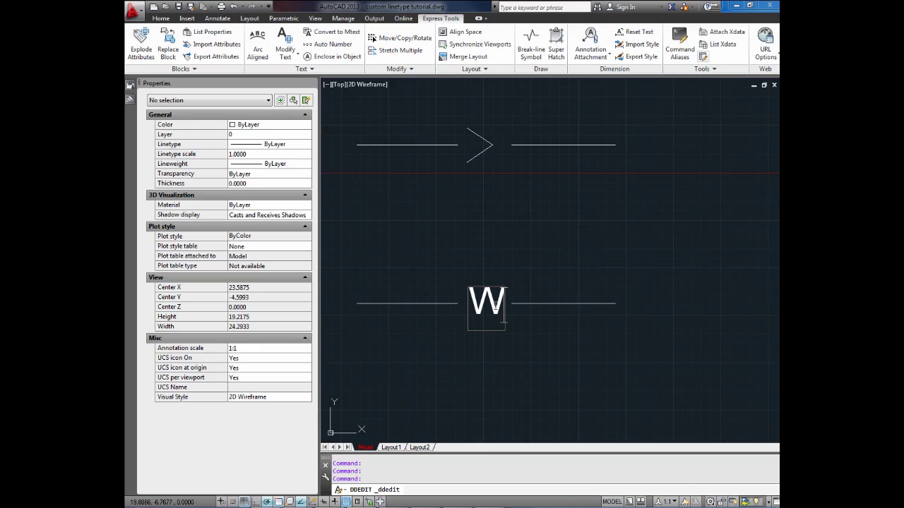
left_click(536, 293)
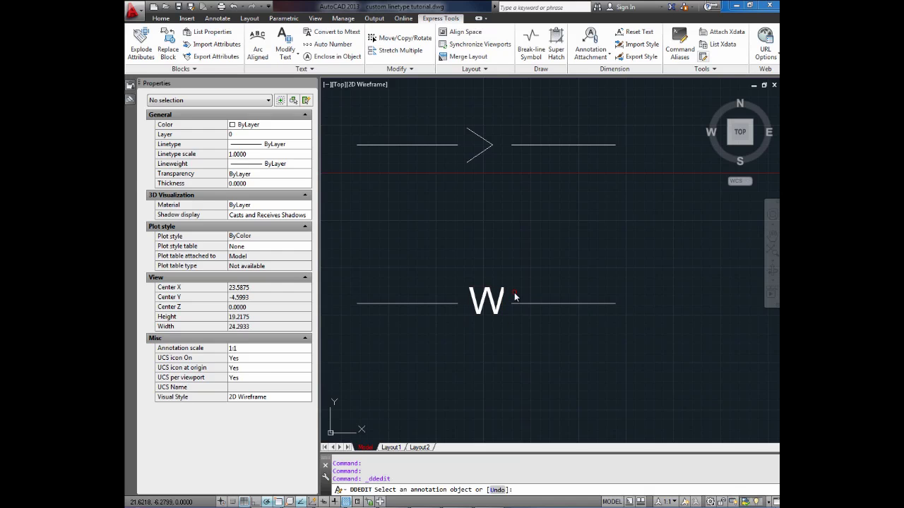
key("Return")
left_click(473, 305)
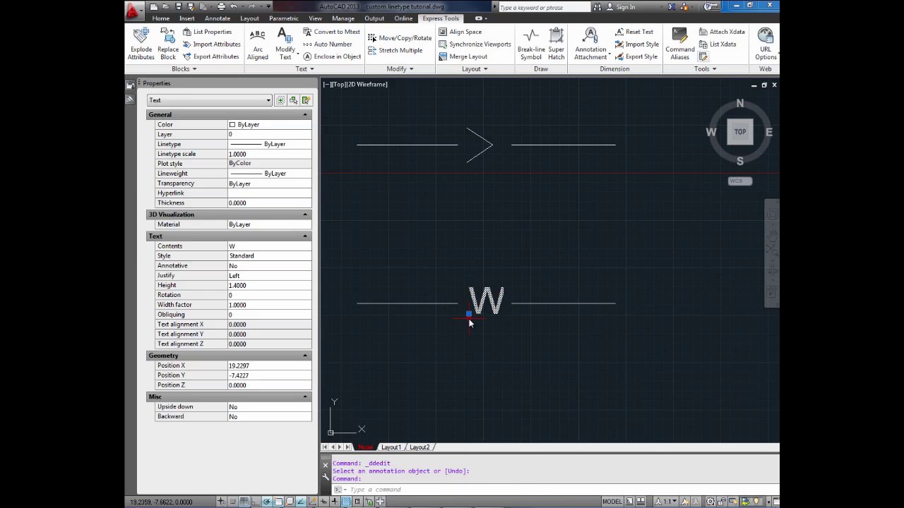
left_click(468, 315)
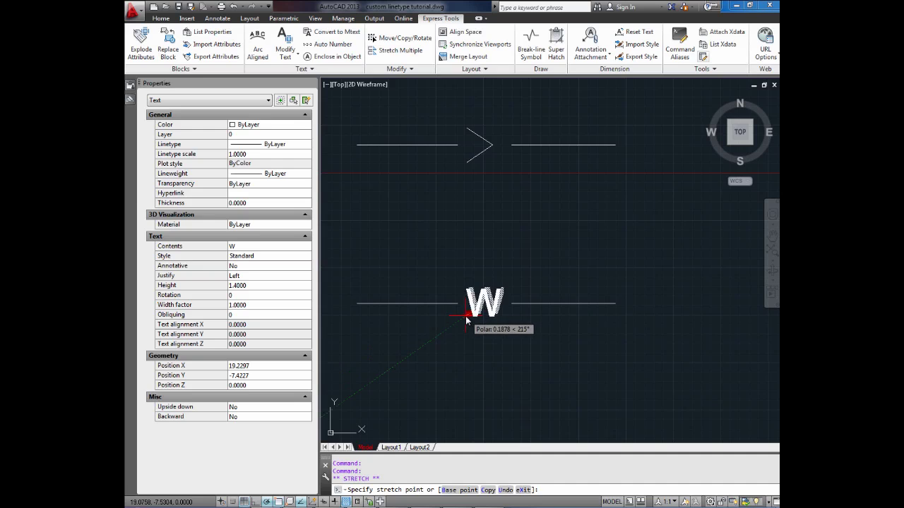
key("Escape")
key("Escape")
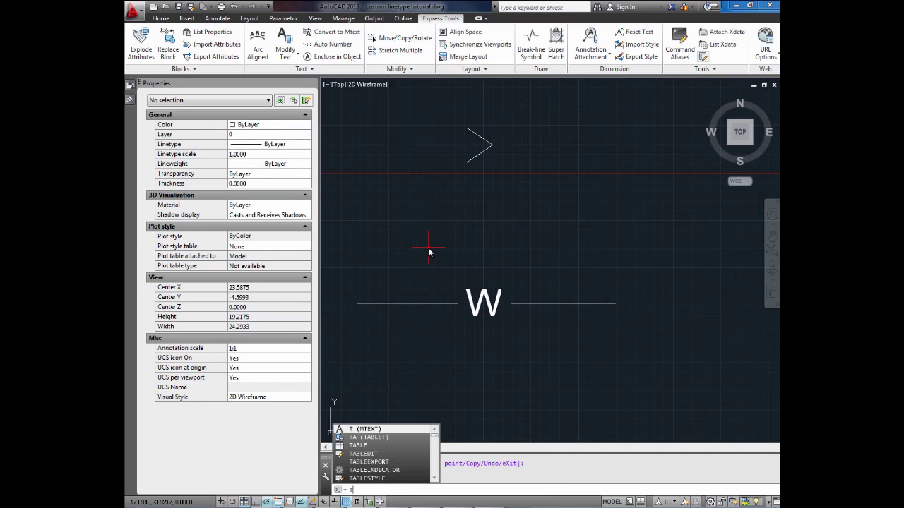
Place single-line text 'SAN' at height 1 and rotation 0 just above the W line.
key("BackSpace")
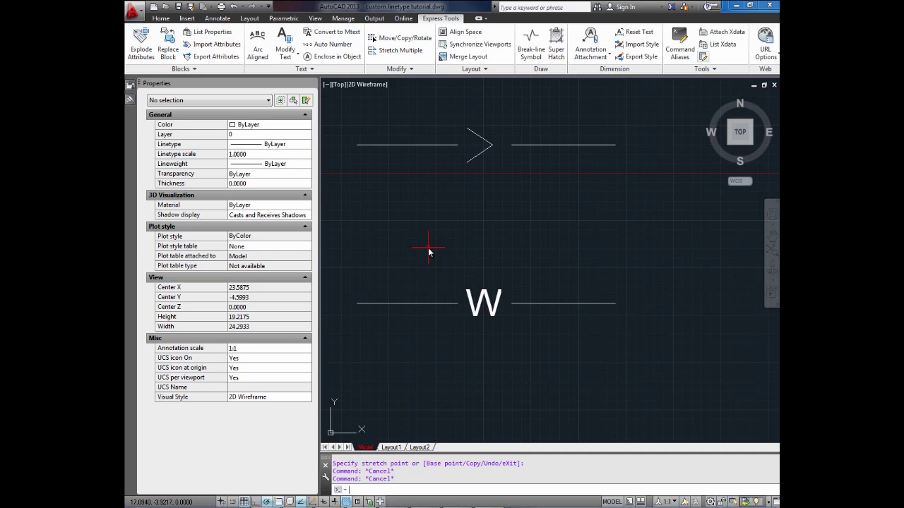
type("t")
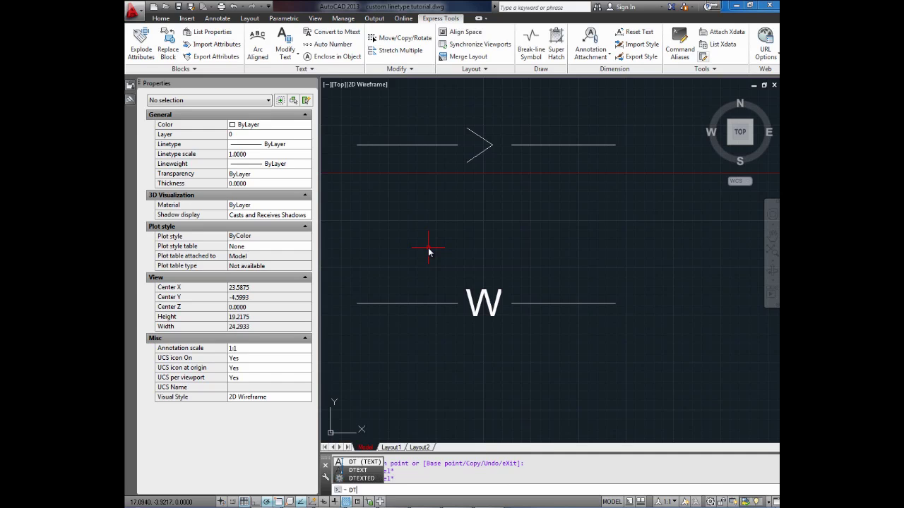
key("Return")
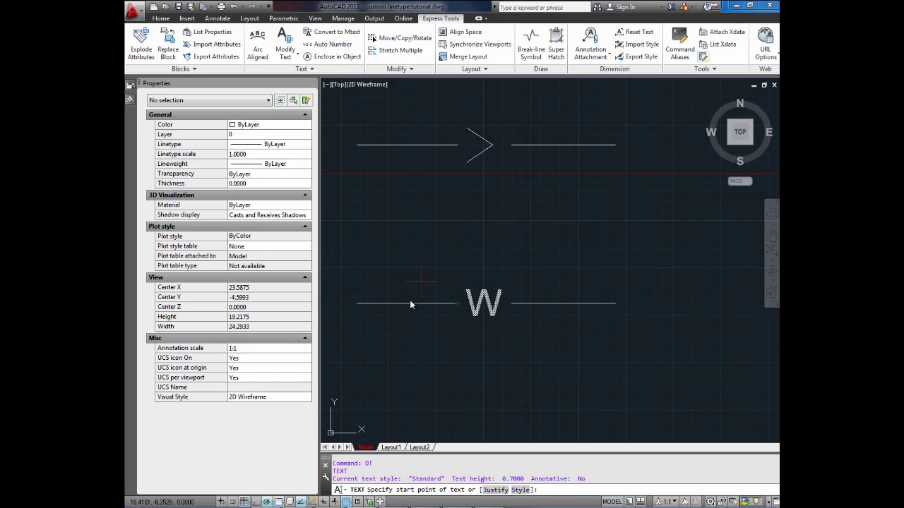
left_click(473, 244)
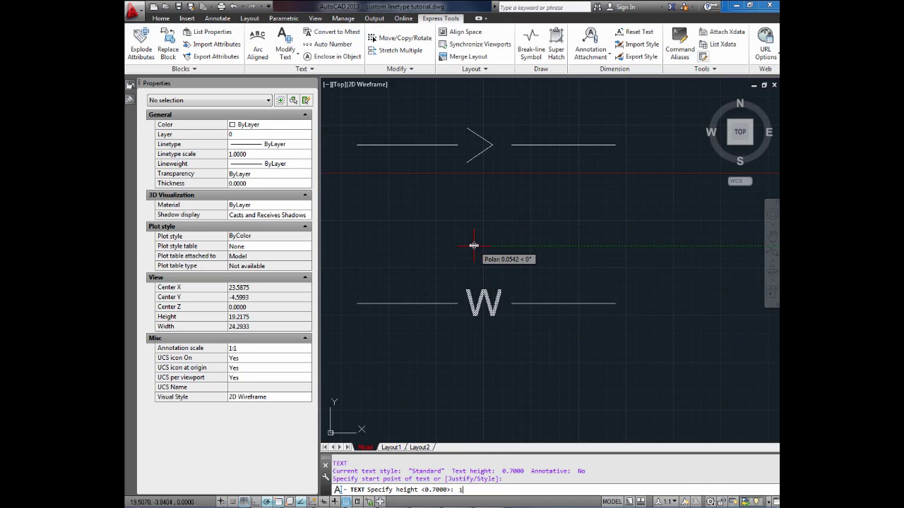
type("1")
key("Return")
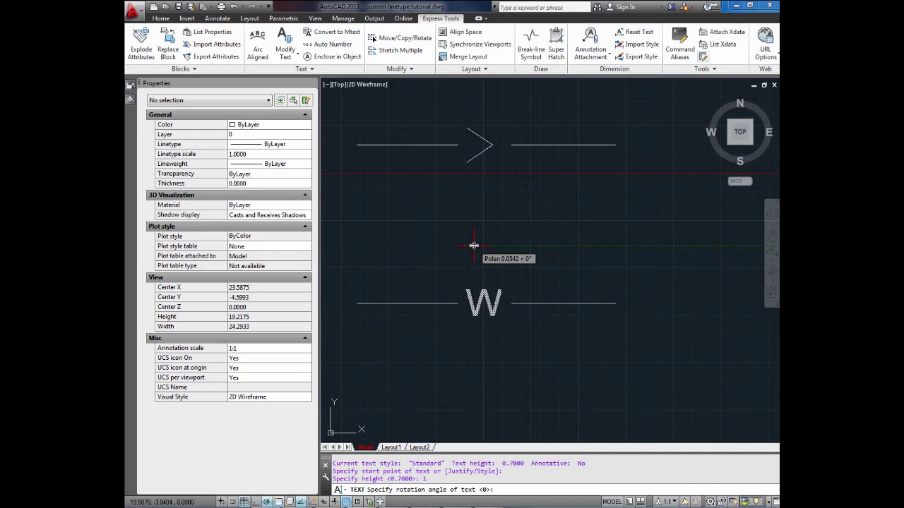
key("Return")
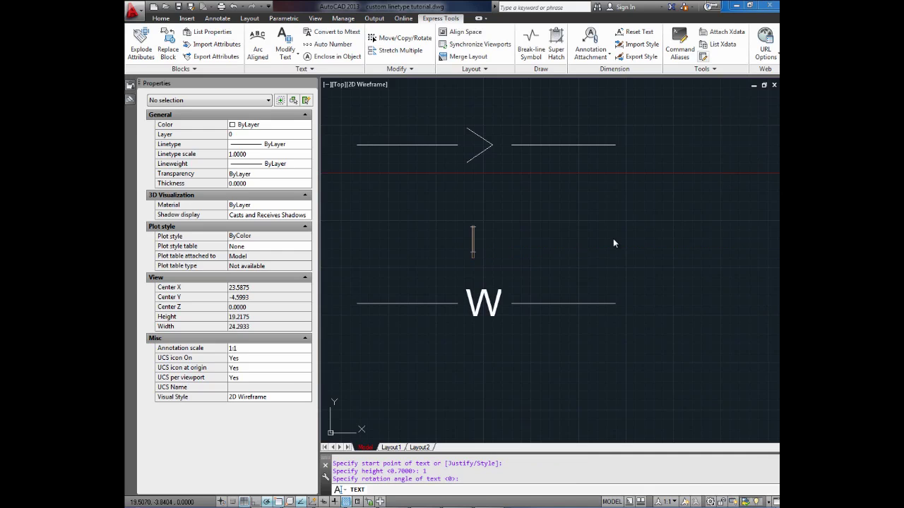
type("s=")
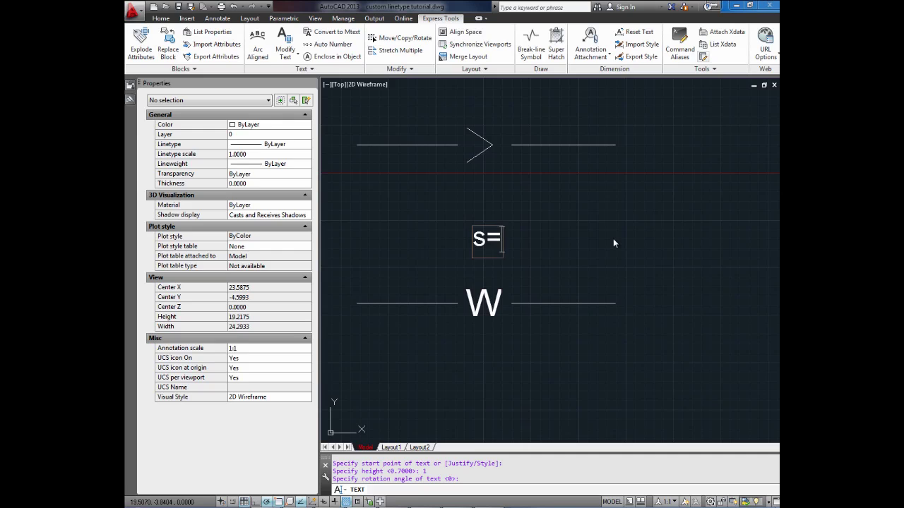
key("BackSpace")
key("BackSpace")
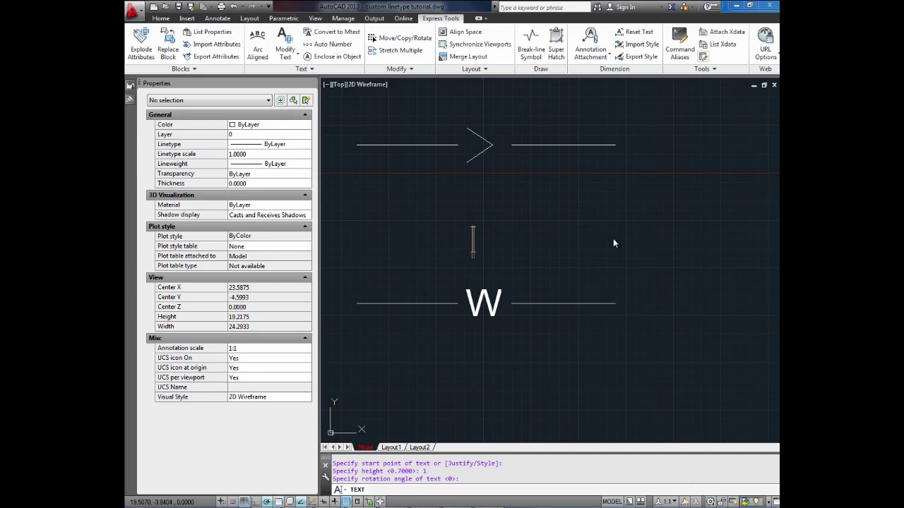
type("SAN")
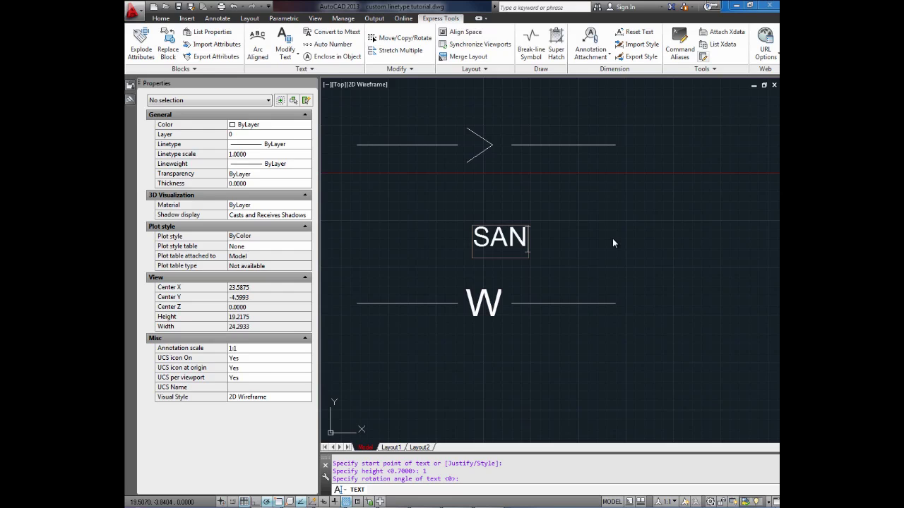
left_click(613, 241)
key("Escape")
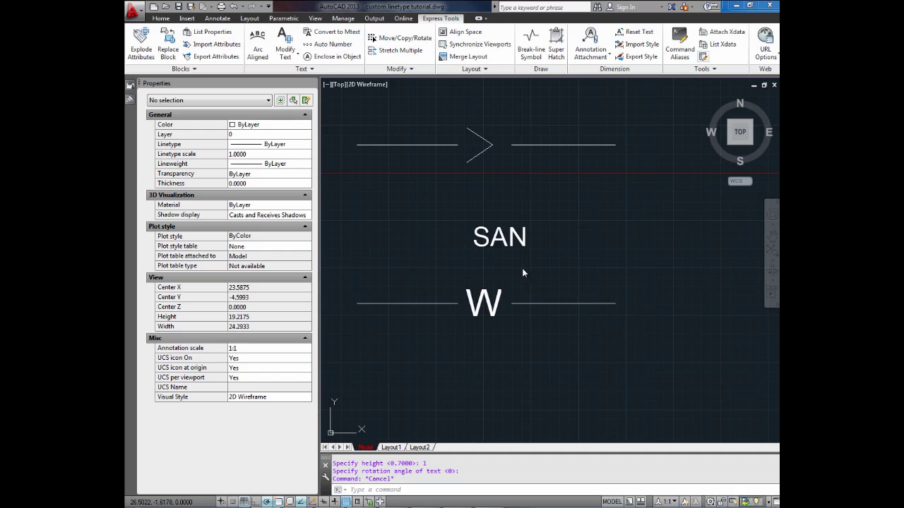
Delete the W label from the water line sample.
left_click(483, 242)
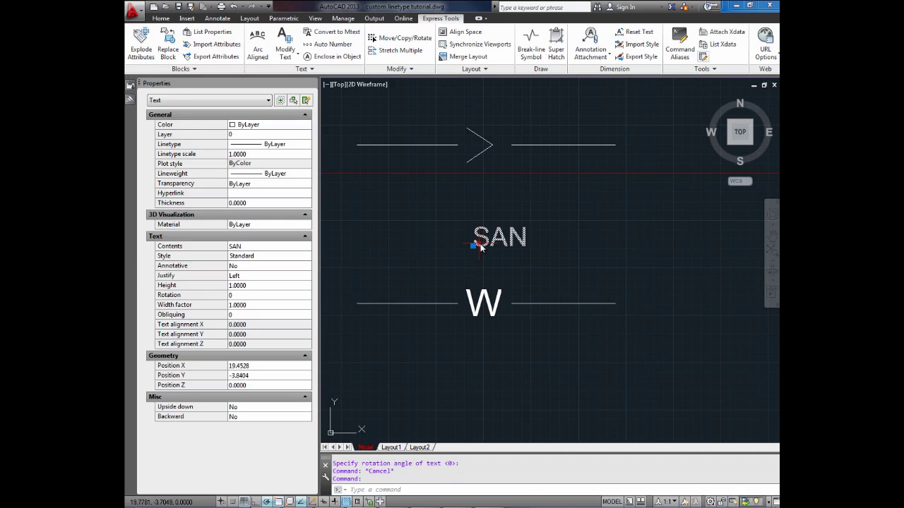
left_click(473, 246)
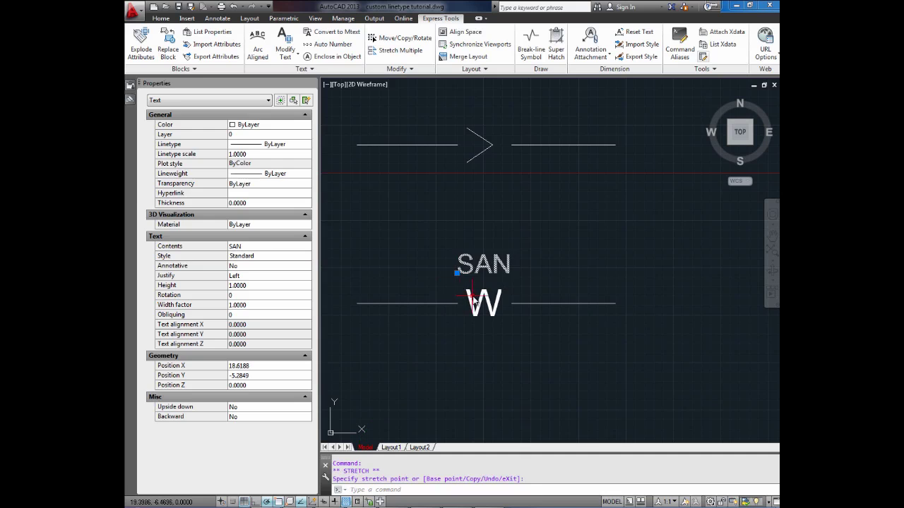
key("Escape")
key("Escape")
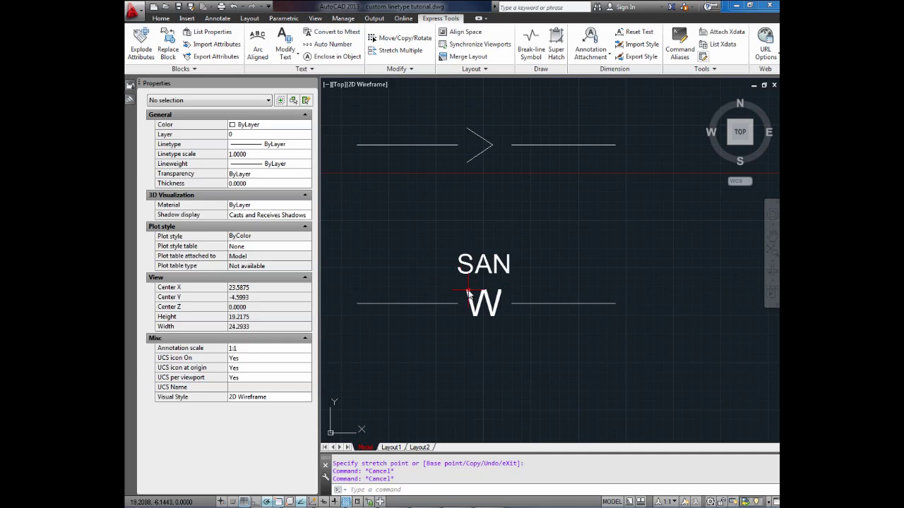
left_click(463, 303)
key("Delete")
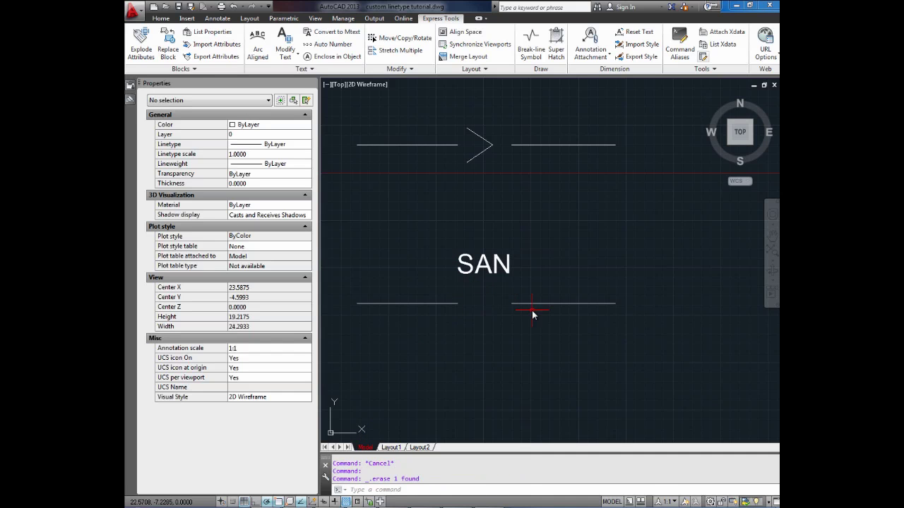
Move the left segment of the bottom line further left with MOVE.
left_click(454, 306)
left_click(415, 287)
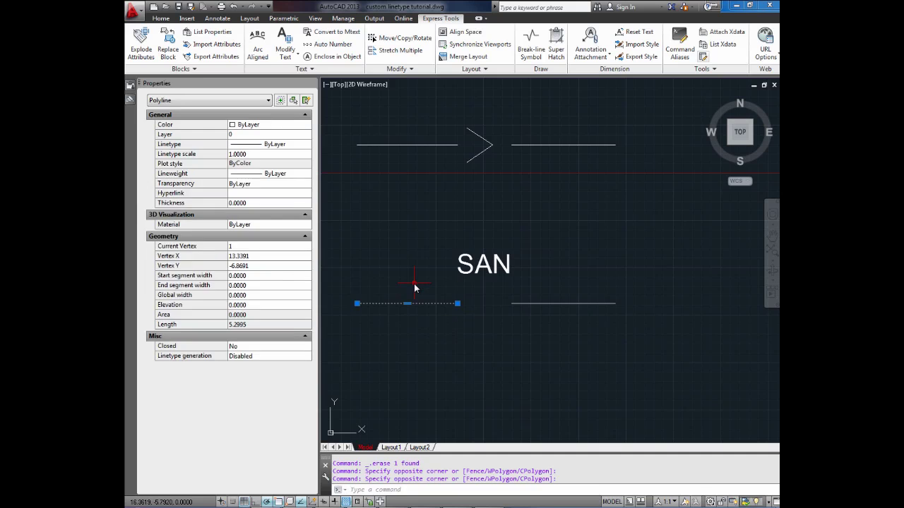
type("m")
key("Return")
left_click(415, 287)
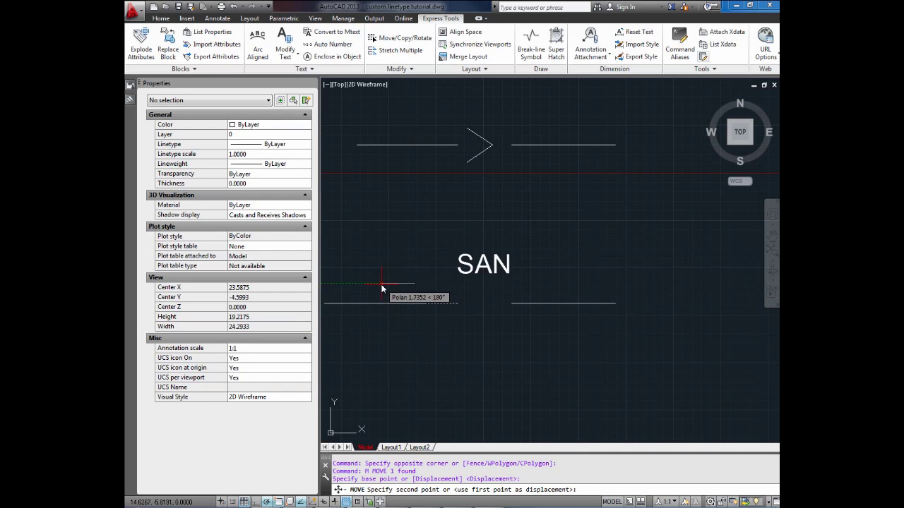
left_click(381, 289)
Grip-move the SAN text down into the gap between the two line pieces.
left_click(498, 260)
left_click(477, 267)
left_click(457, 275)
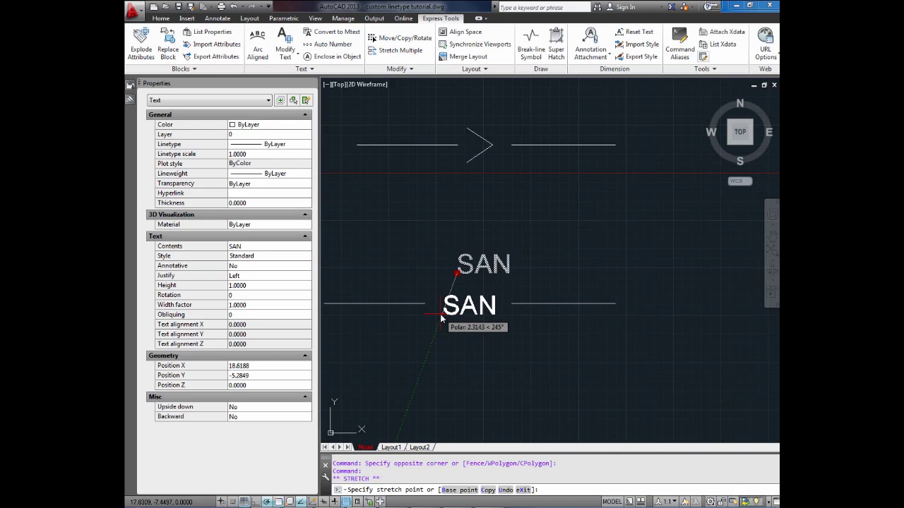
left_click(440, 313)
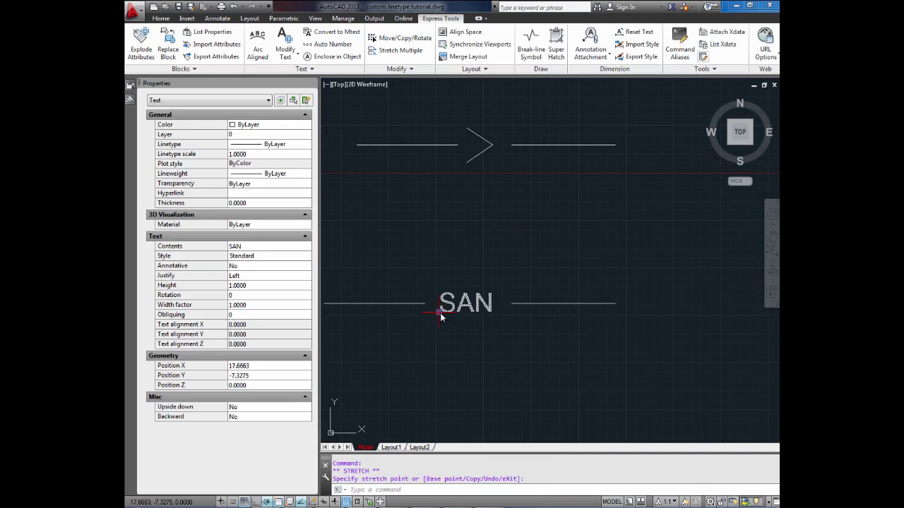
key("Escape")
key("Escape")
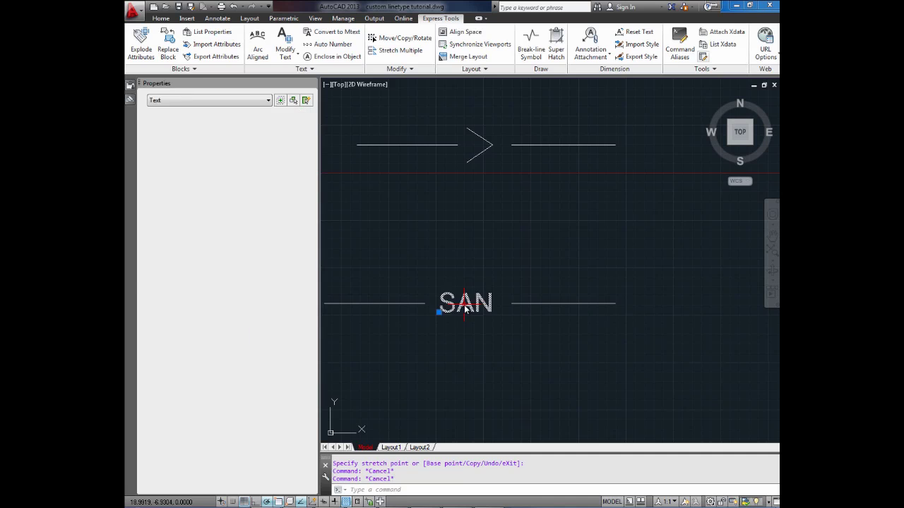
double_click(487, 315)
left_click(487, 315)
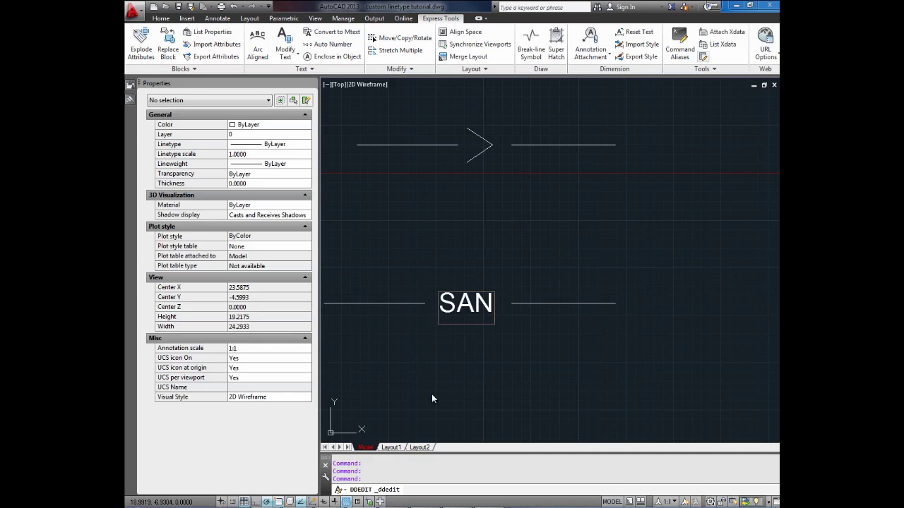
key("Return")
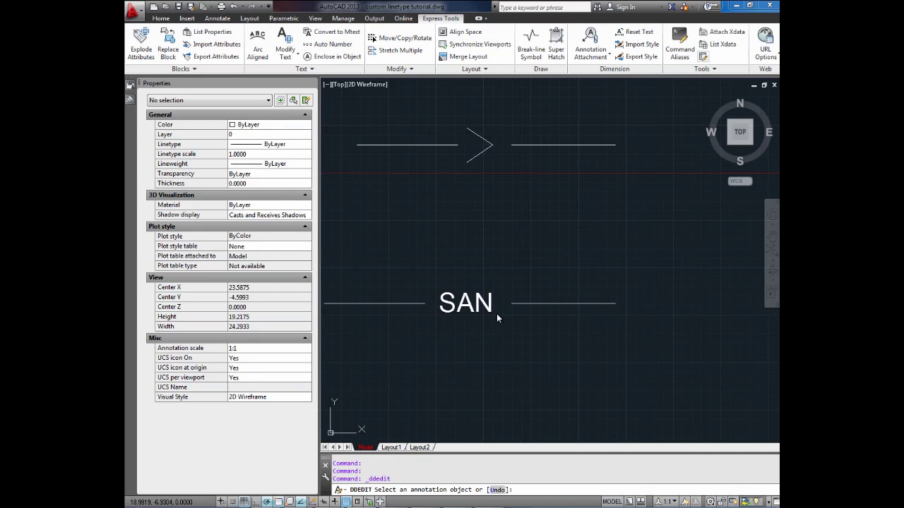
key("Escape")
key("Escape")
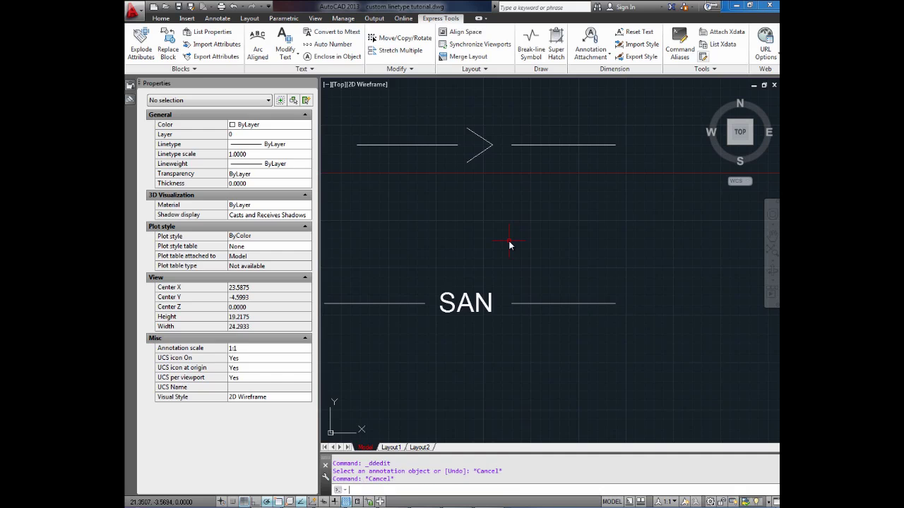
scroll(487, 291, "down", 4)
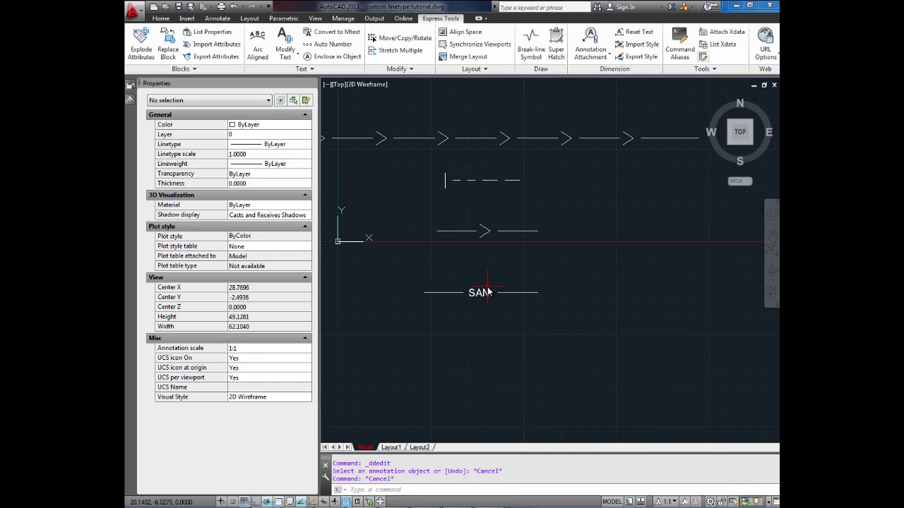
scroll(487, 292, "up", 4)
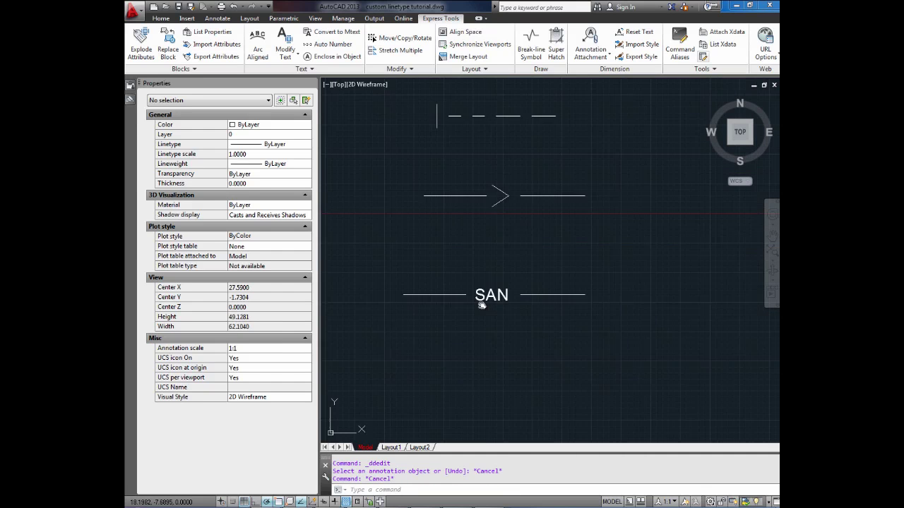
Start Make Linetype into customlinetypes.lin, naming it SANITARY with description SANITARY LINETYPE.
left_click(731, 71)
left_click(699, 93)
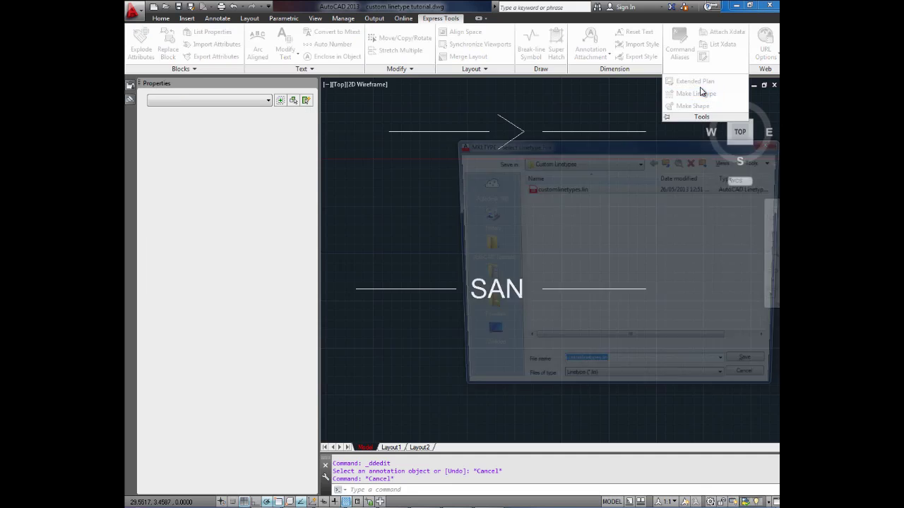
double_click(574, 189)
left_click(595, 300)
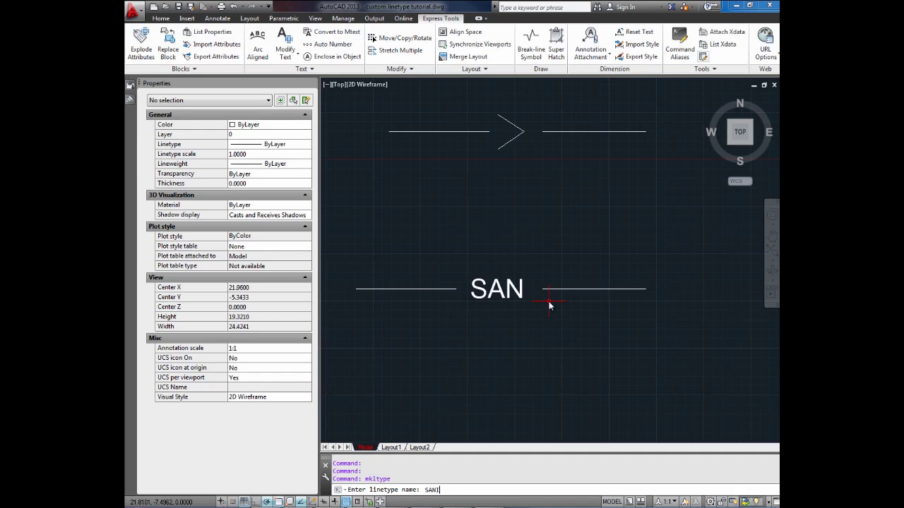
type("SANITAR")
key("Return")
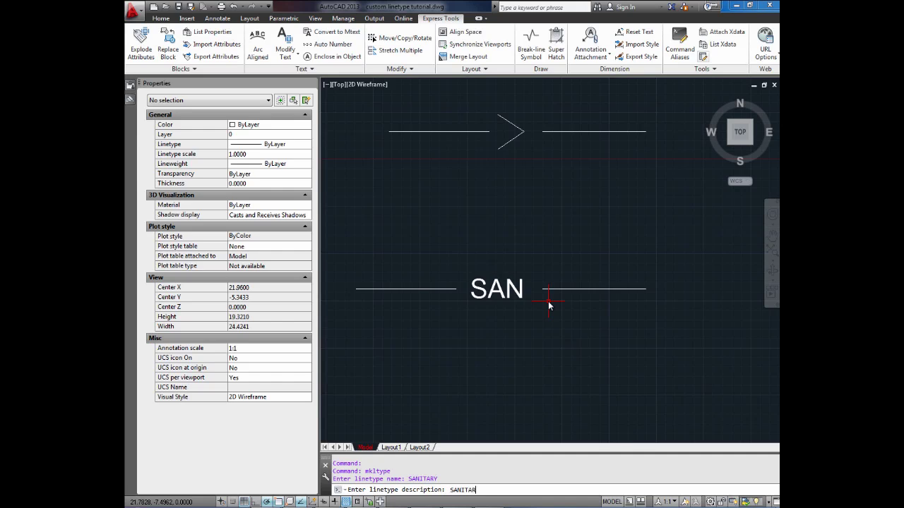
type("SANITARY LINETYPE")
key("Return")
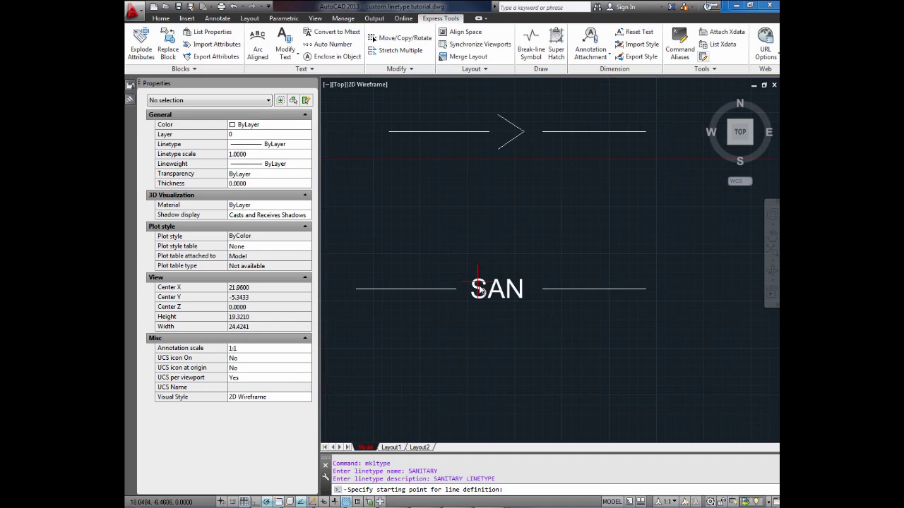
Define the pattern between the left and right line ends using the SAN text and right line piece.
left_click(456, 290)
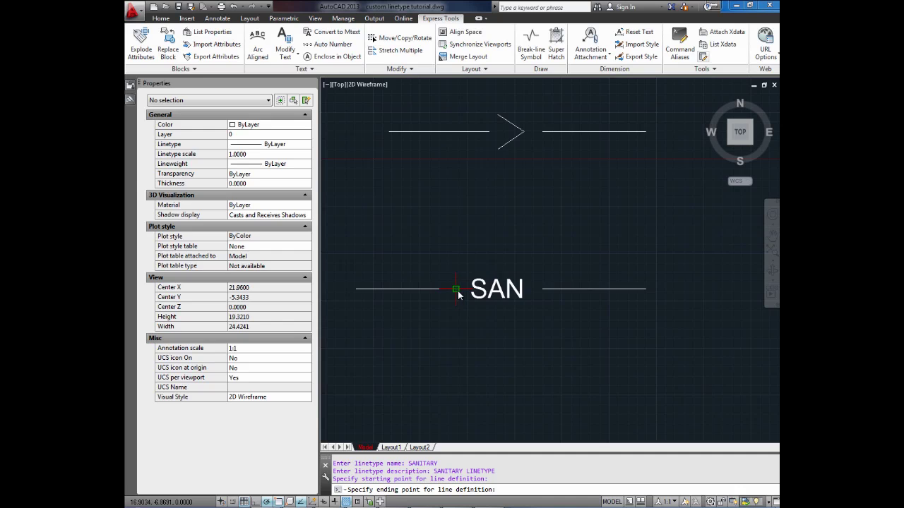
left_click(644, 289)
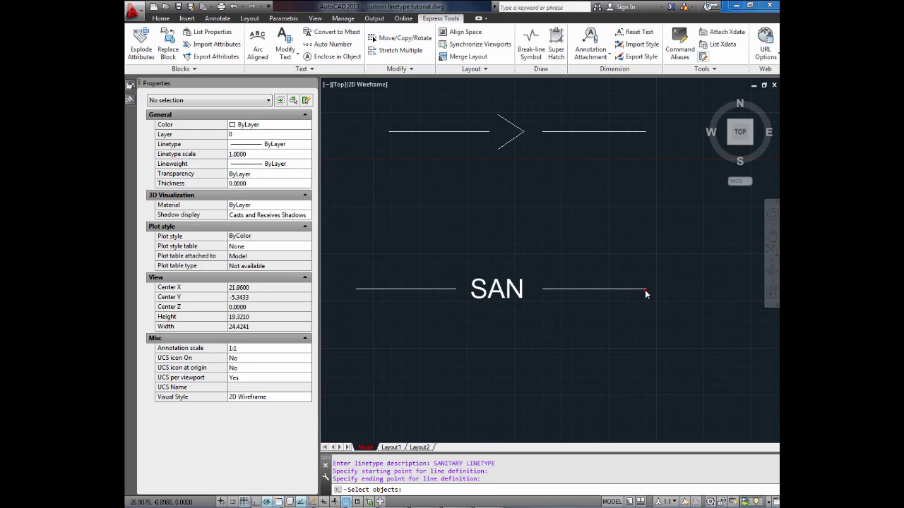
left_click(526, 295)
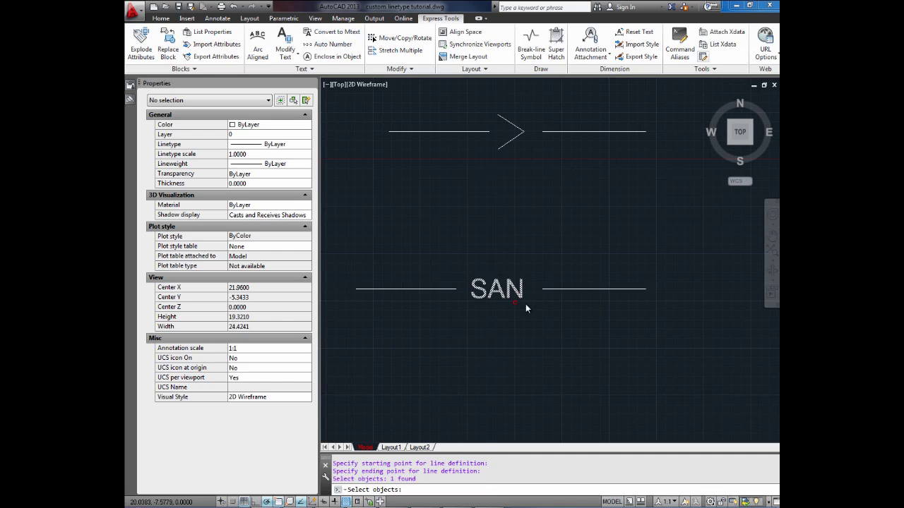
left_click(555, 290)
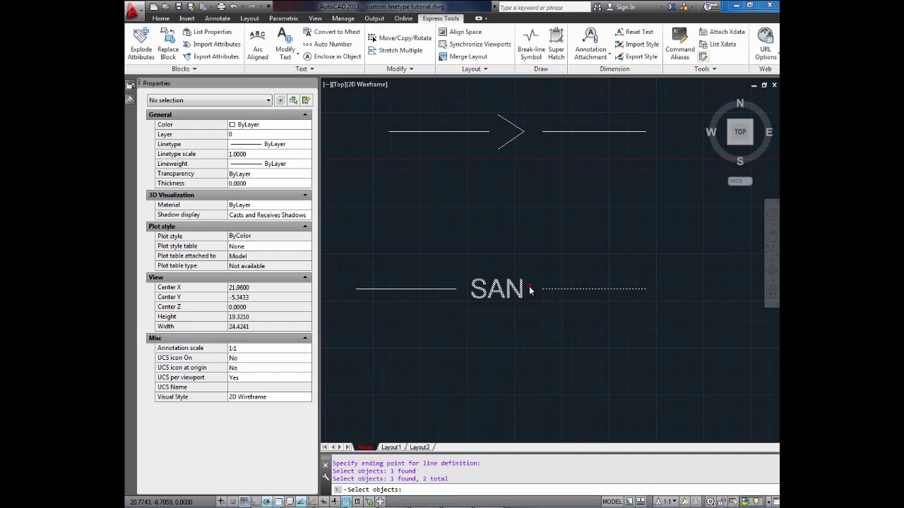
key("Return")
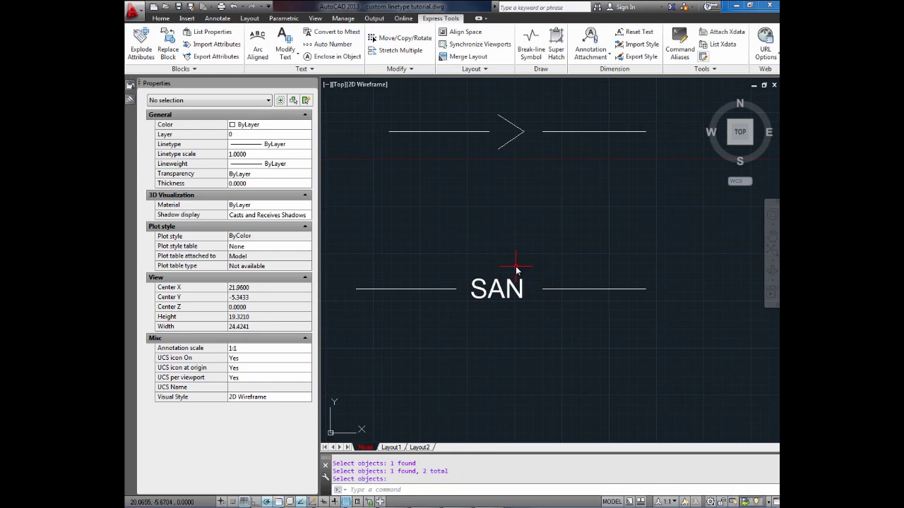
scroll(516, 249, "down", 2)
mouse_move(516, 249)
middle_mouse_down()
mouse_move(508, 269)
mouse_move(545, 306)
middle_mouse_up()
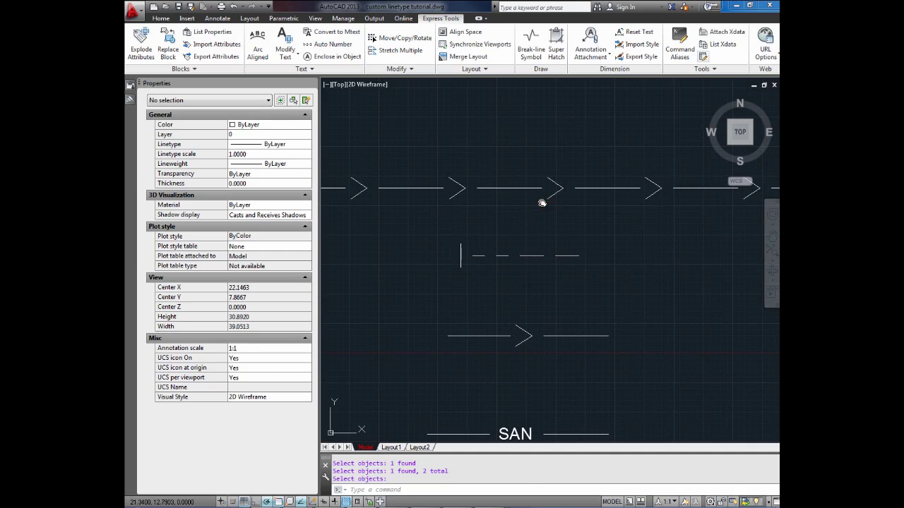
Apply the SANITARY linetype to the long arrow polyline to preview it.
left_click(455, 177)
left_click(294, 146)
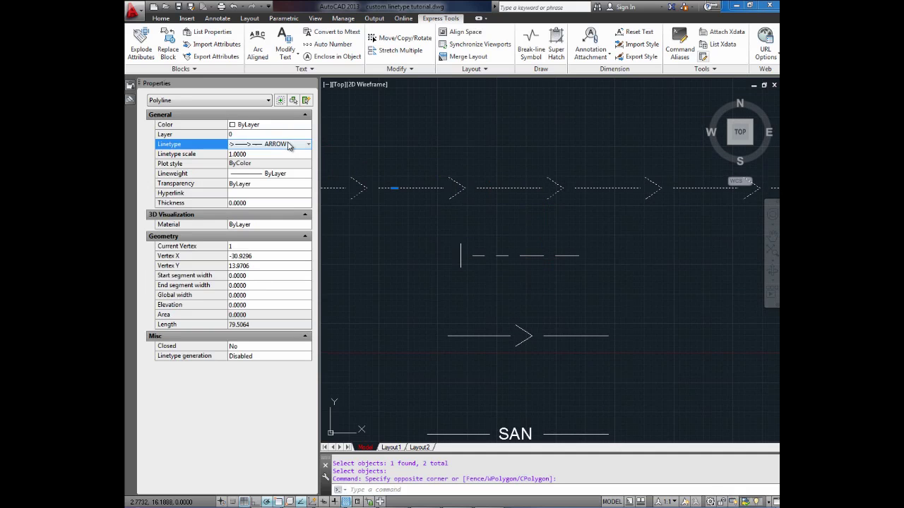
left_click(295, 147)
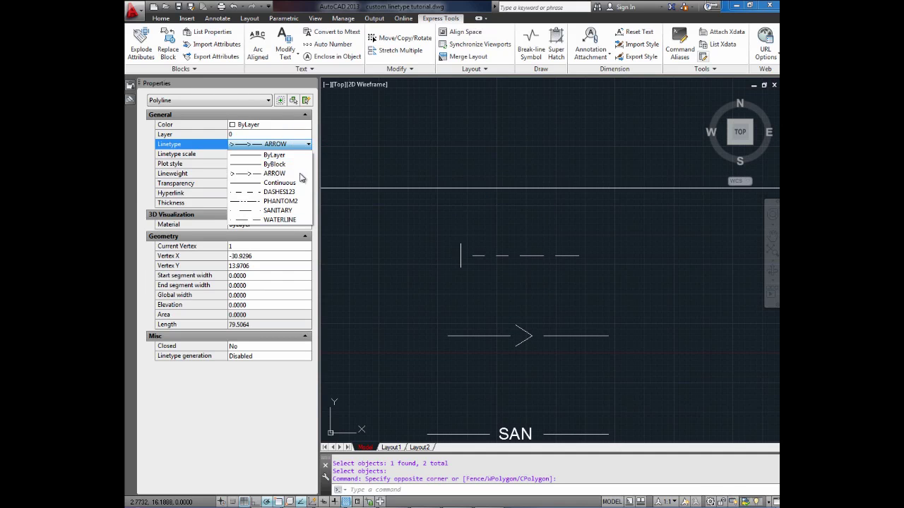
left_click(291, 211)
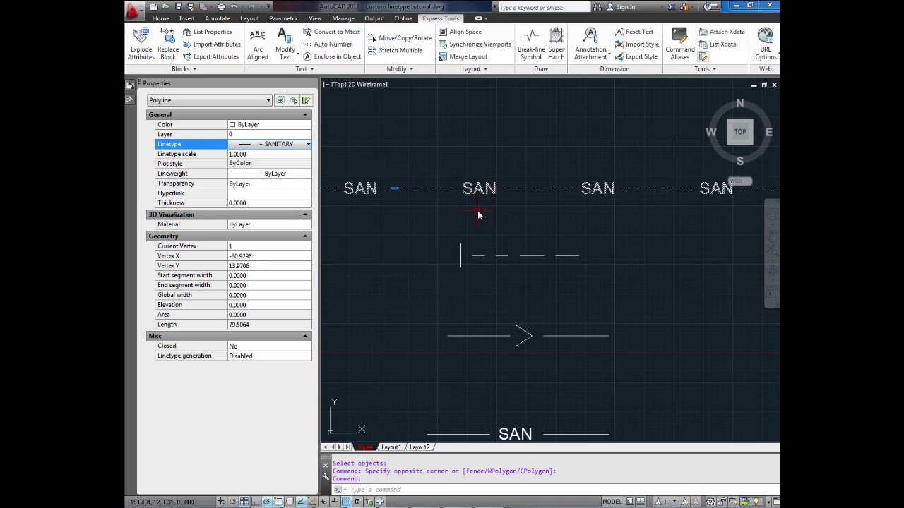
scroll(536, 201, "down", 4)
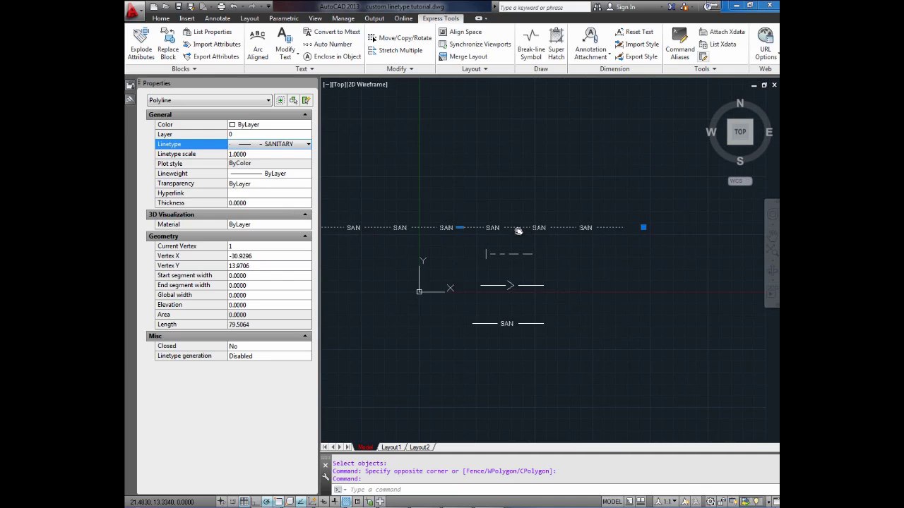
scroll(553, 230, "up", 4)
key("Escape")
key("Escape")
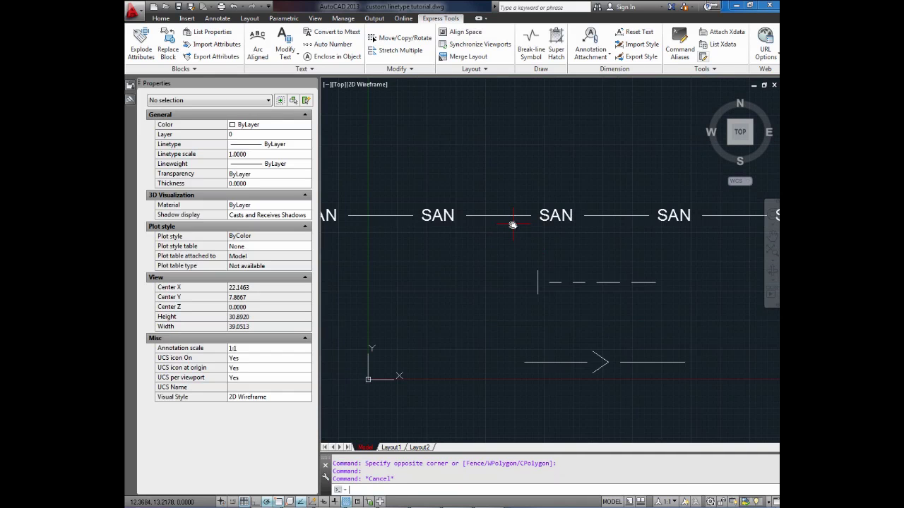
Set the long polyline's linetype back to Continuous.
left_click(488, 209)
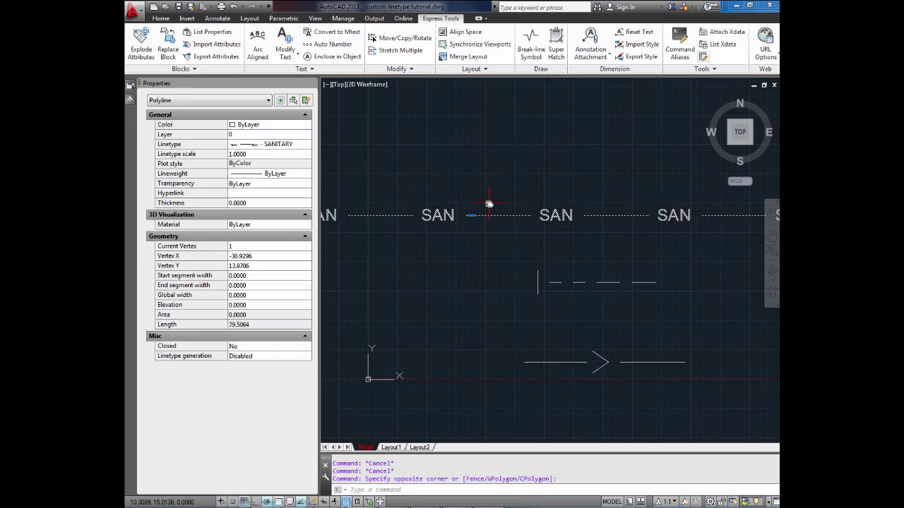
left_click(264, 146)
left_click(265, 149)
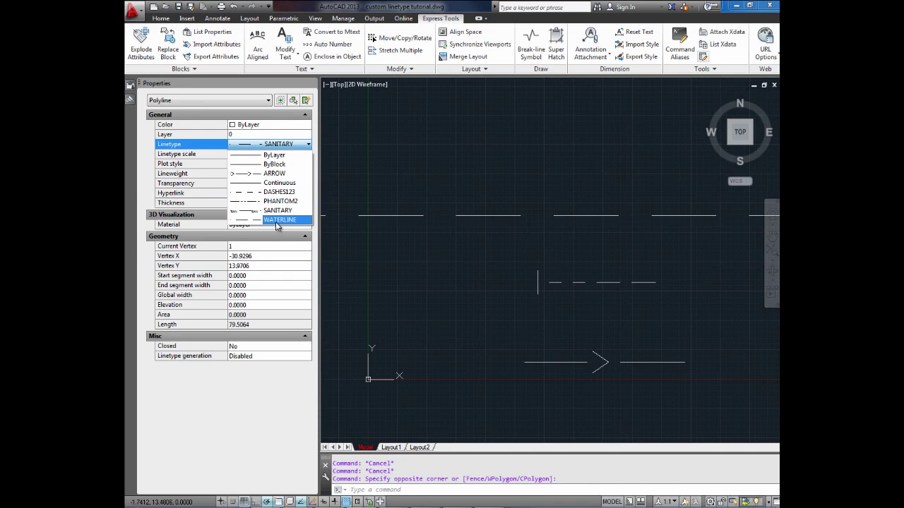
left_click(276, 222)
scroll(497, 219, "down", 4)
middle_click_drag(497, 218, 484, 218)
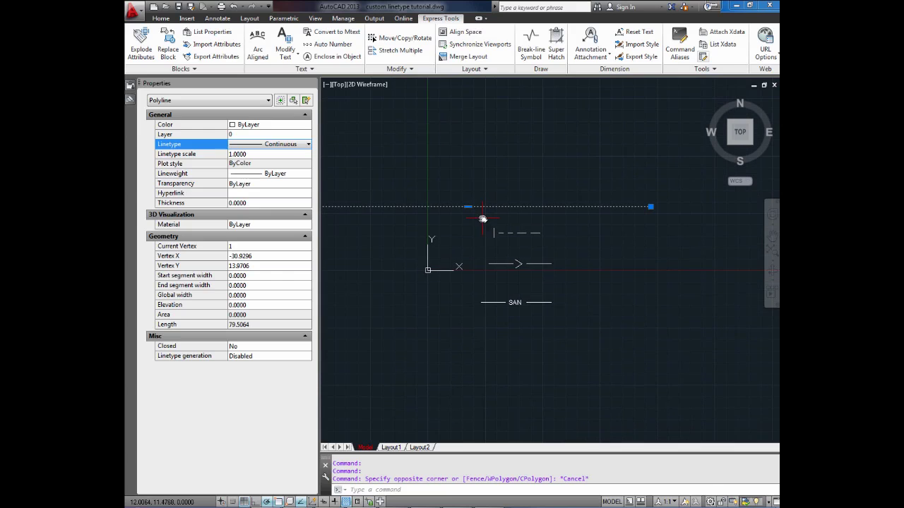